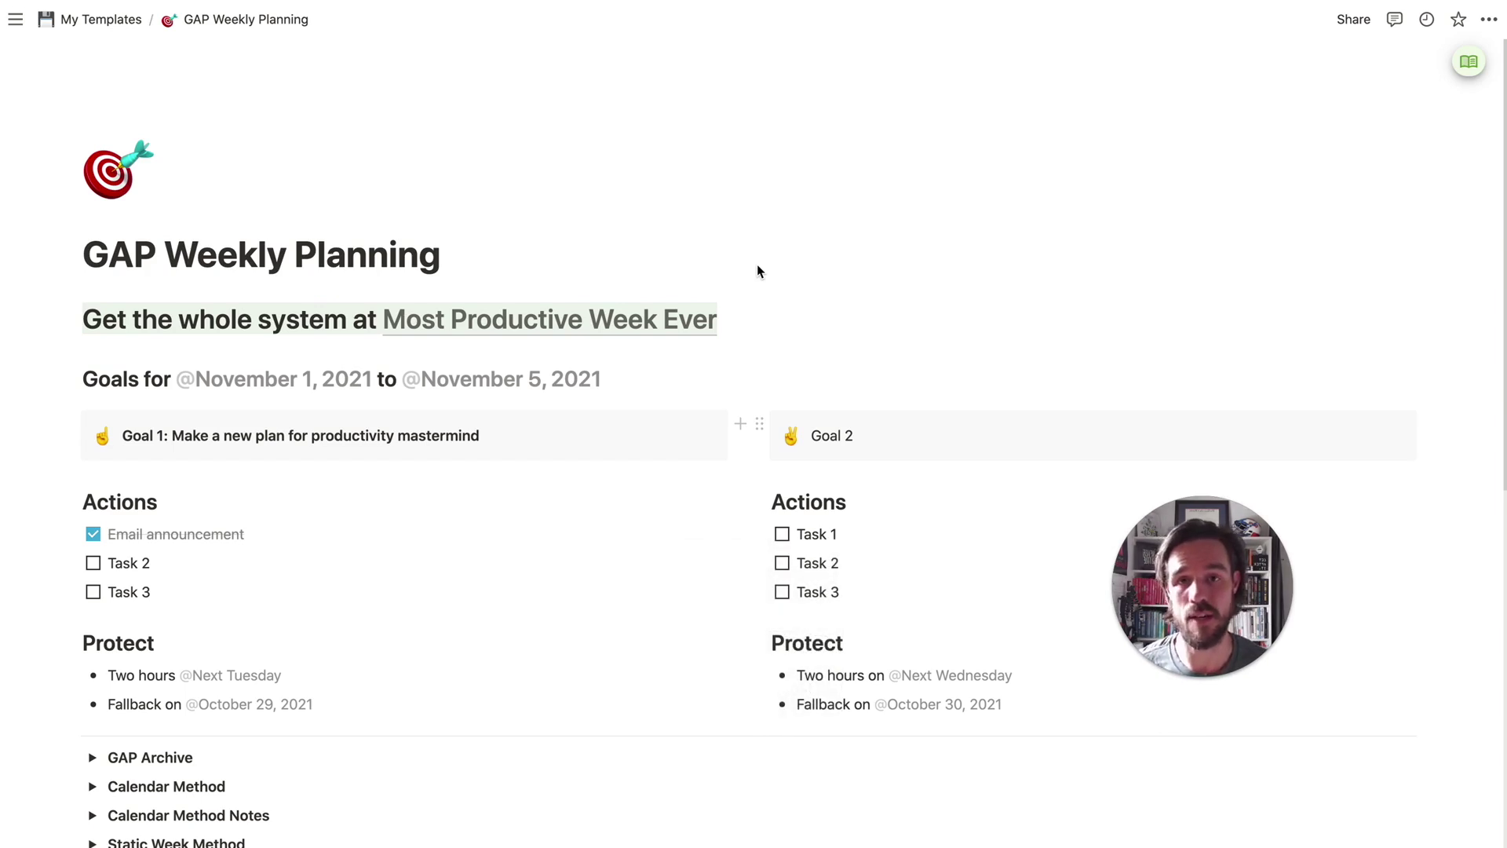
Step: Open the Most Productive Week Ever link and look through the web page it leads to
left_click(86, 320)
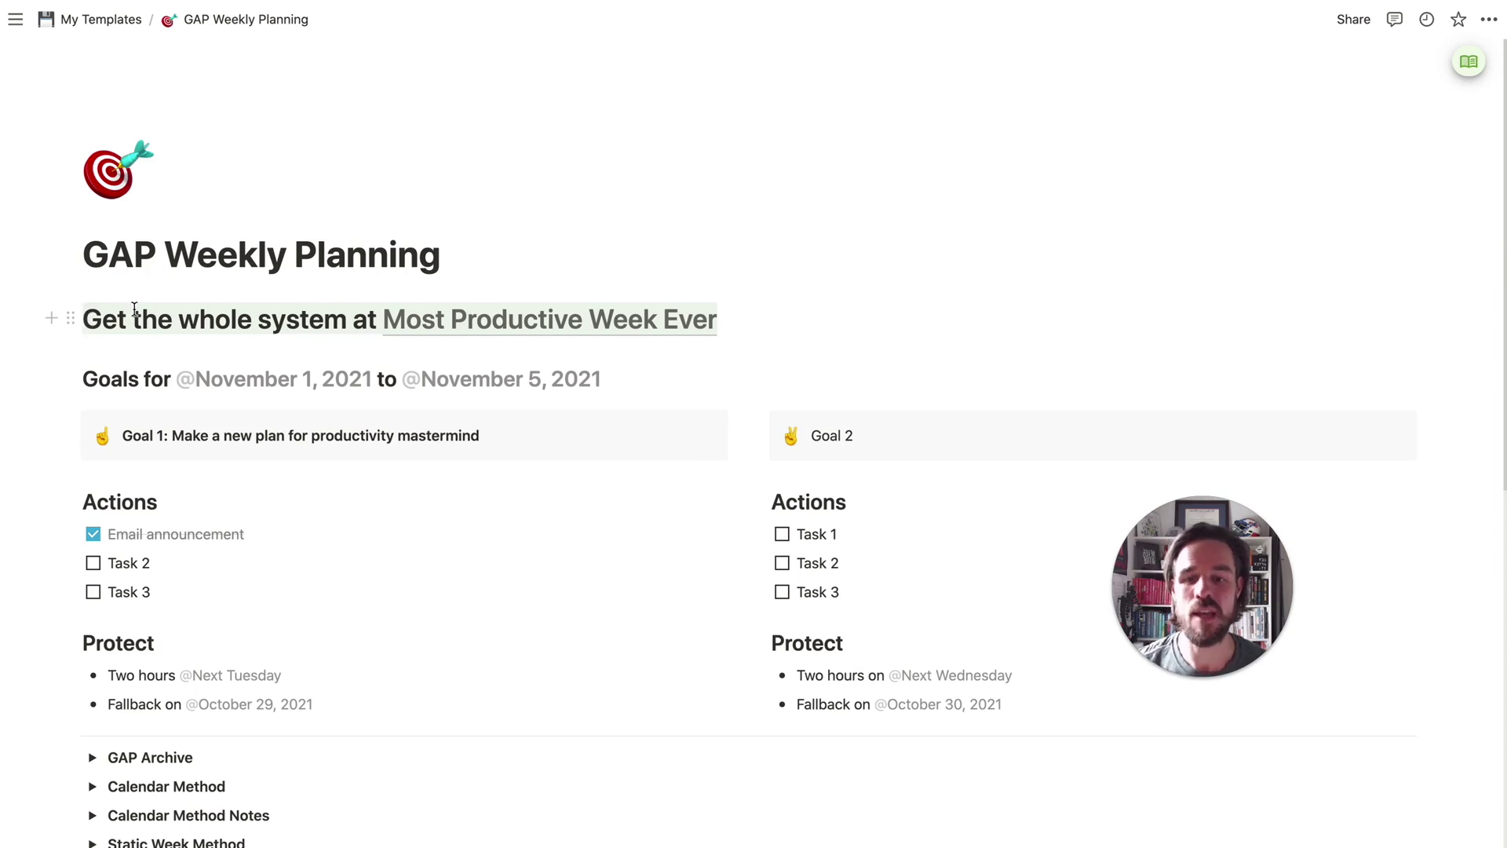
left_click(483, 320)
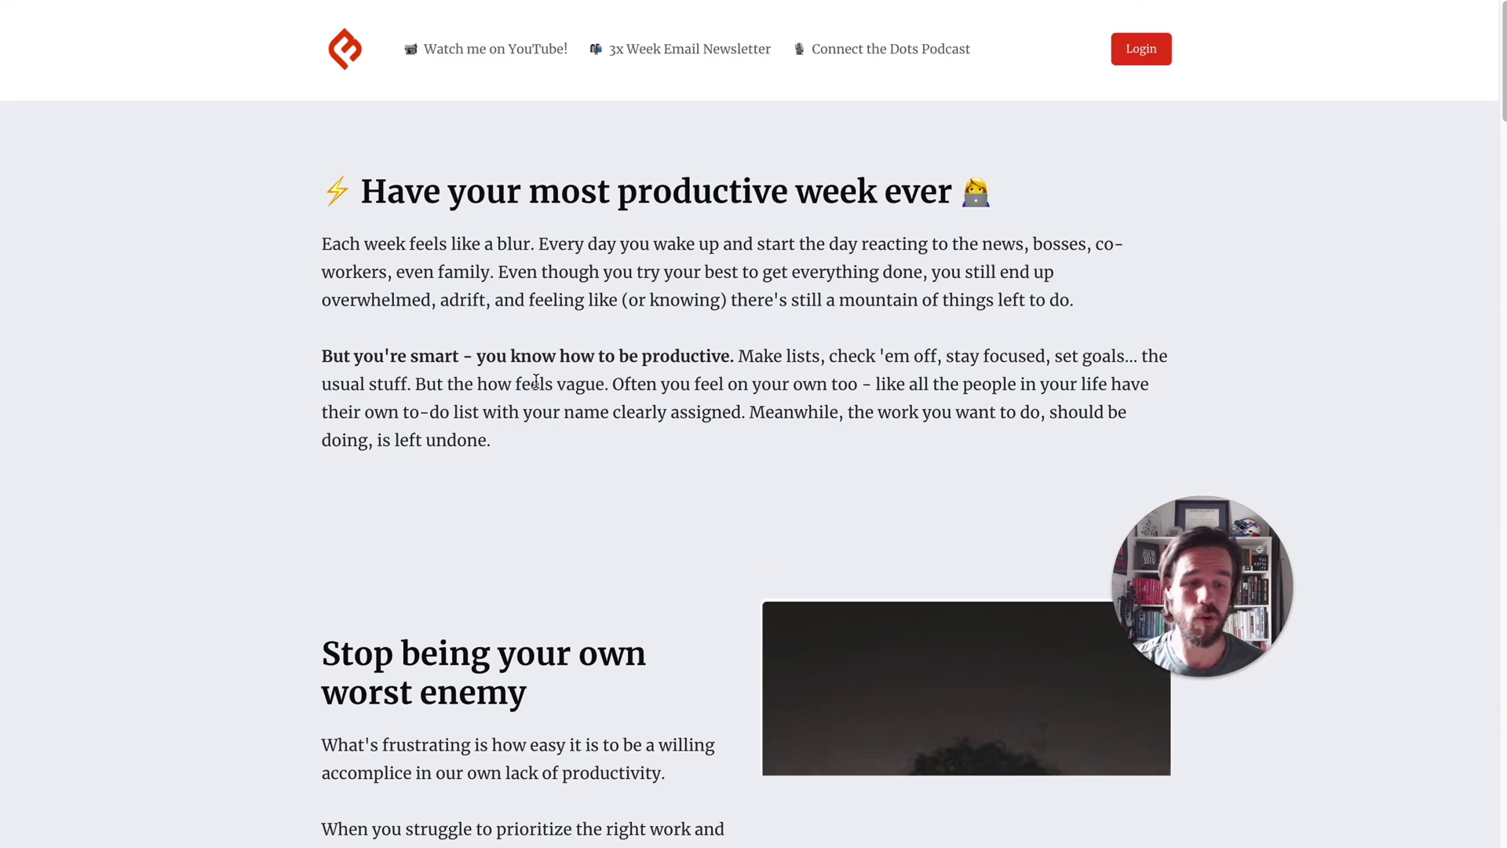
scroll(564, 351, "down", 5)
scroll(565, 351, "down", 15)
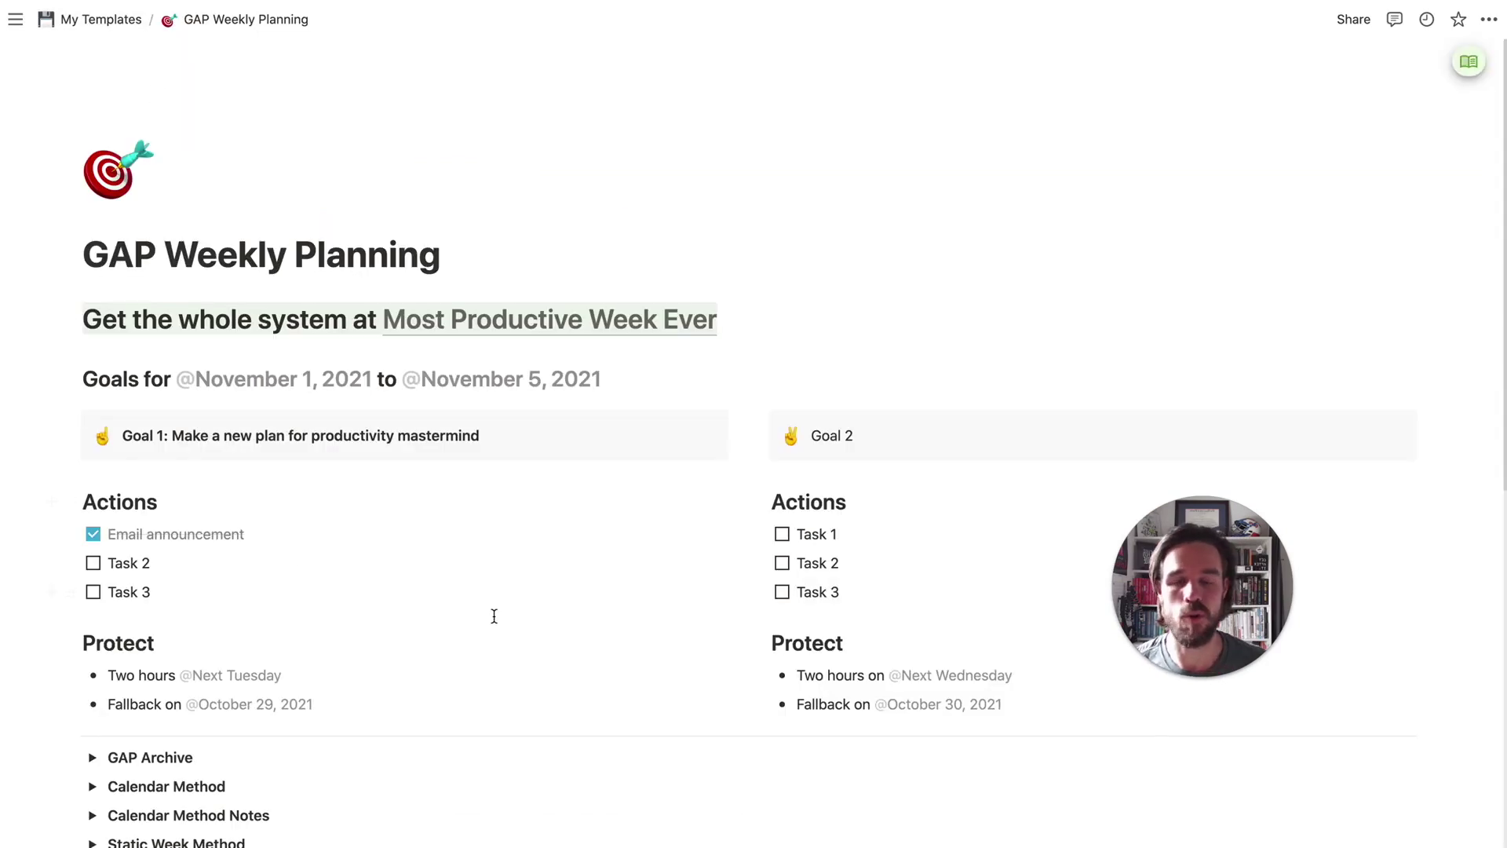
Step: Replace the dates in the "Goals for" heading with date mentions running from November 1, 2021 to November 5, 2021
scroll(494, 616, "down", 2)
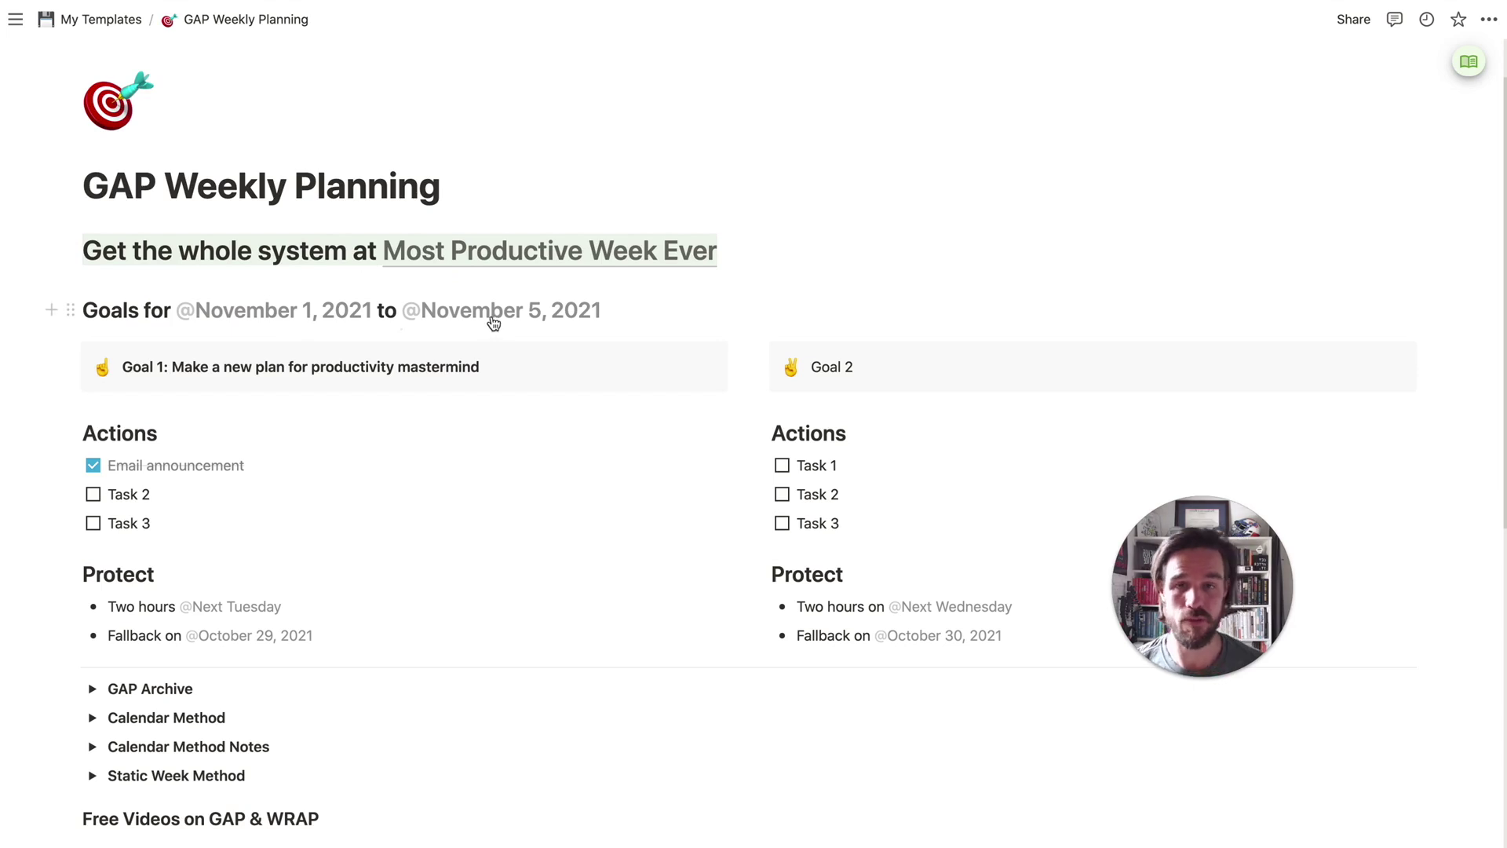
left_click(753, 318)
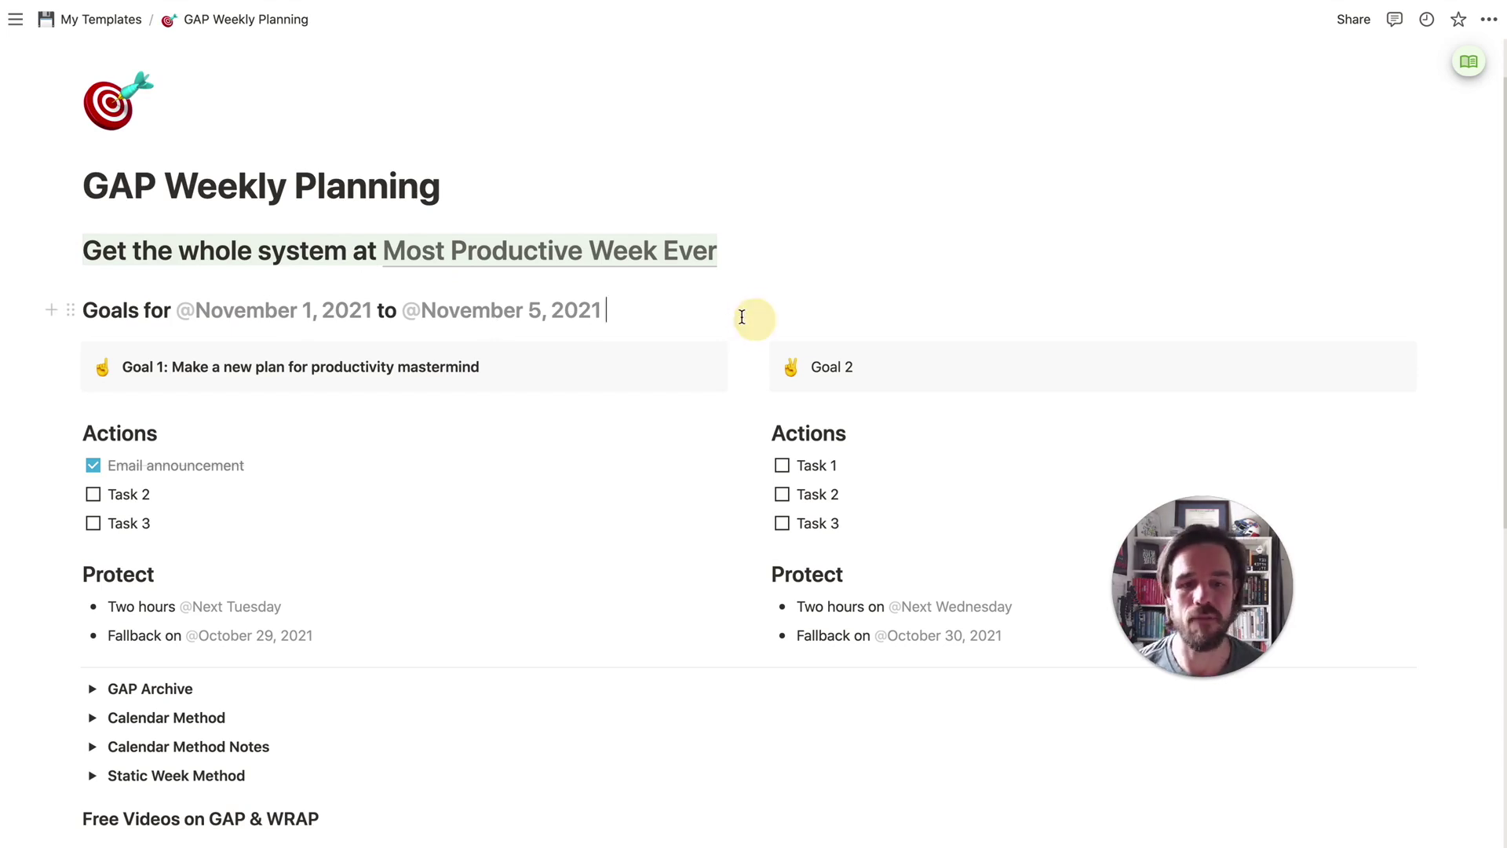
left_click_drag(406, 316, 171, 310)
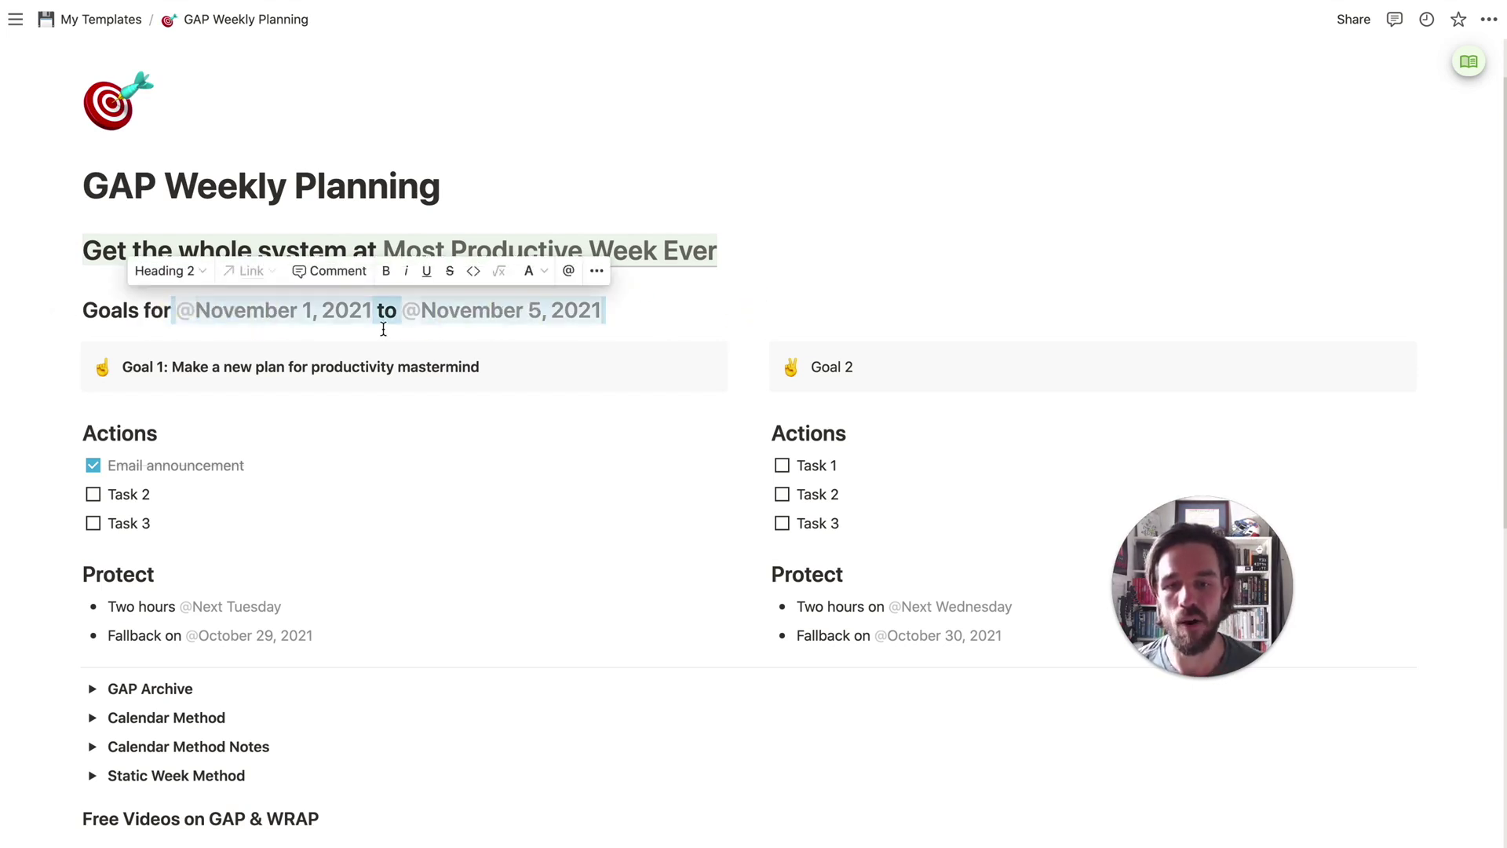
key("BackSpace")
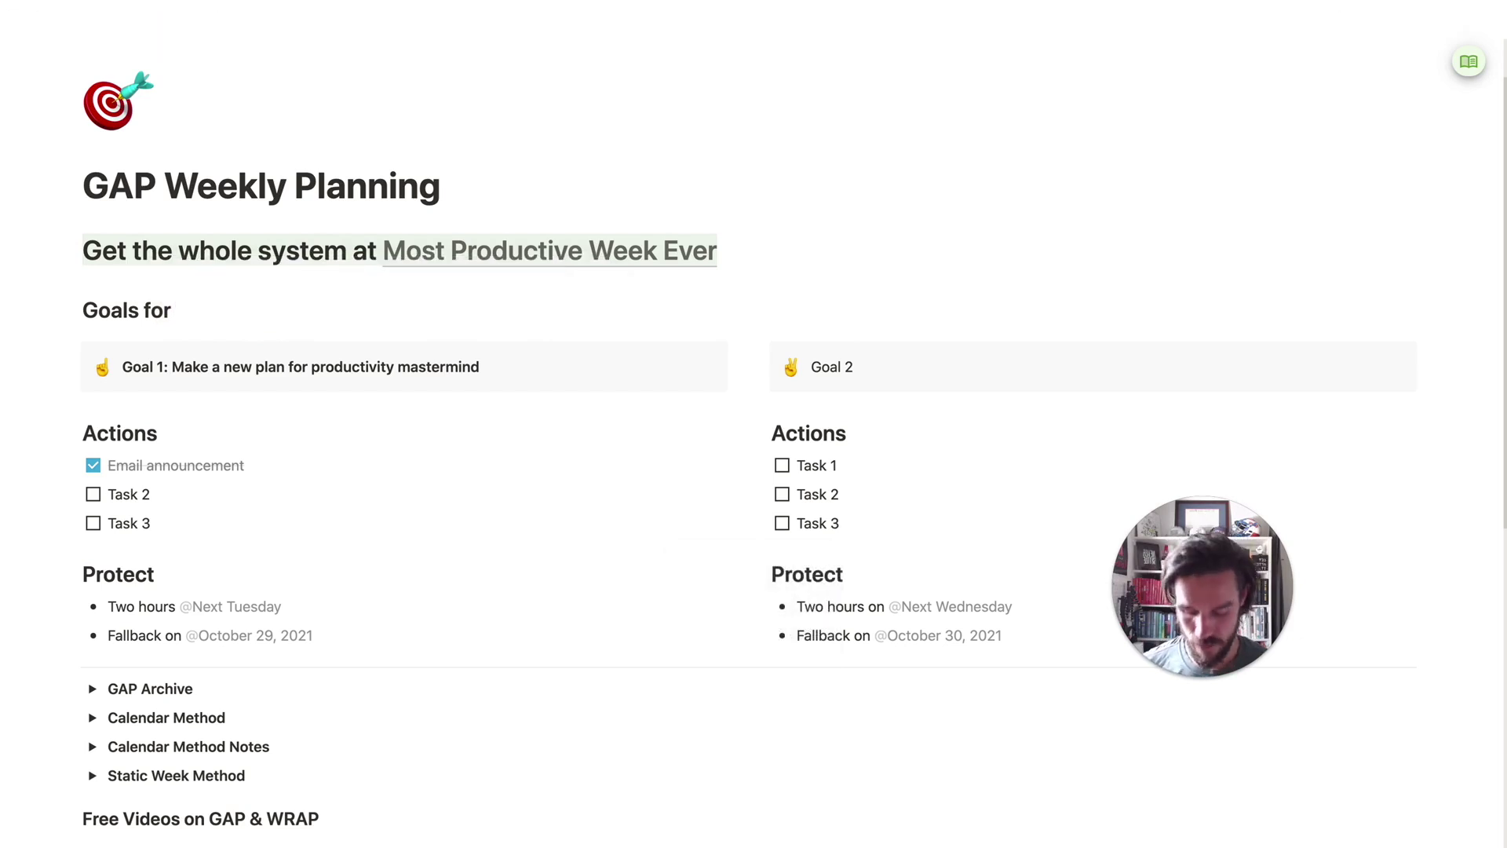
type("@")
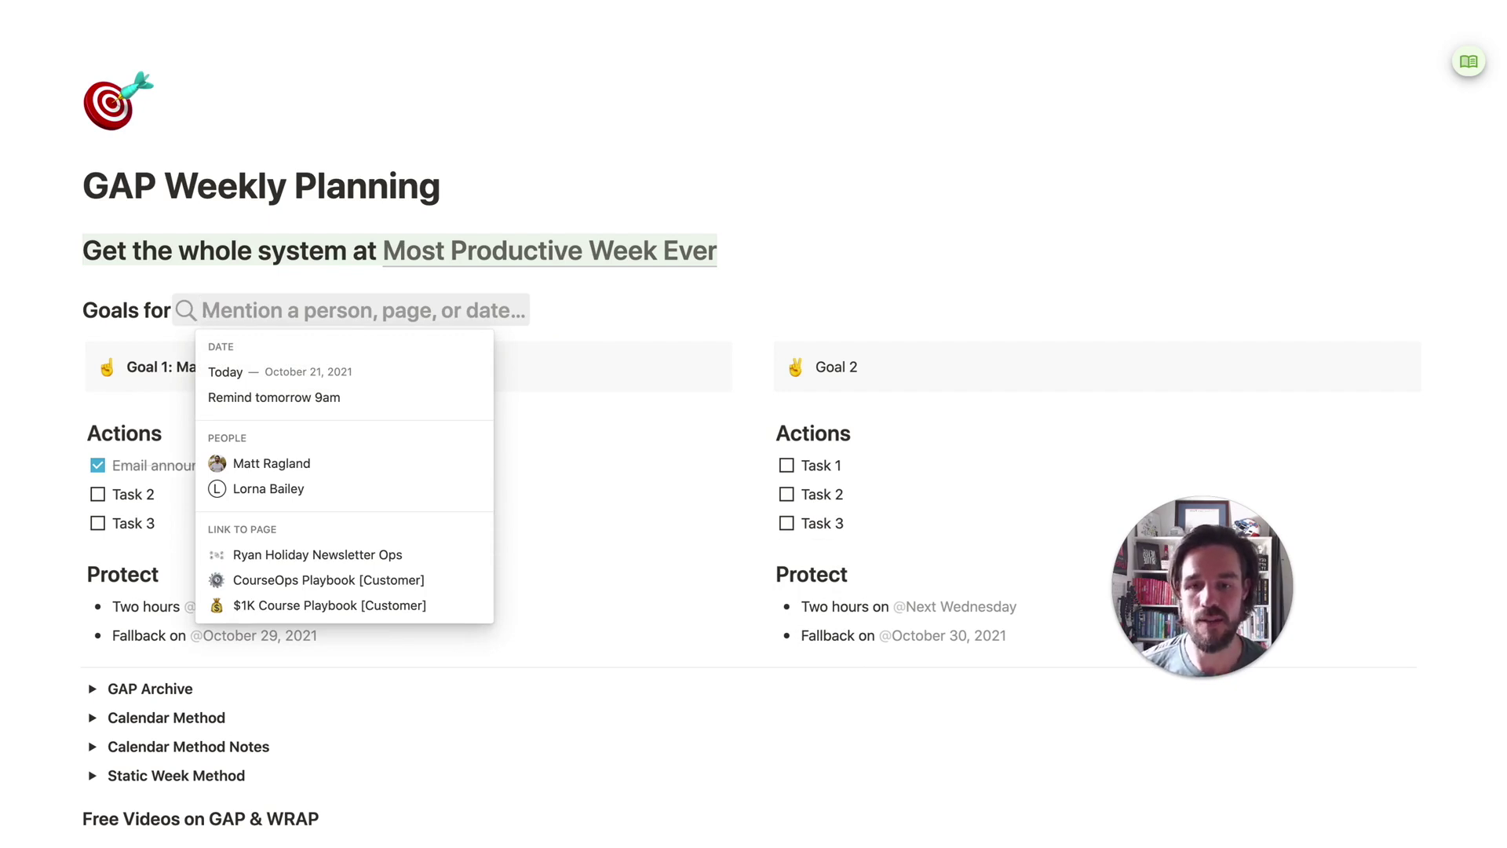
type("november 1, 2021")
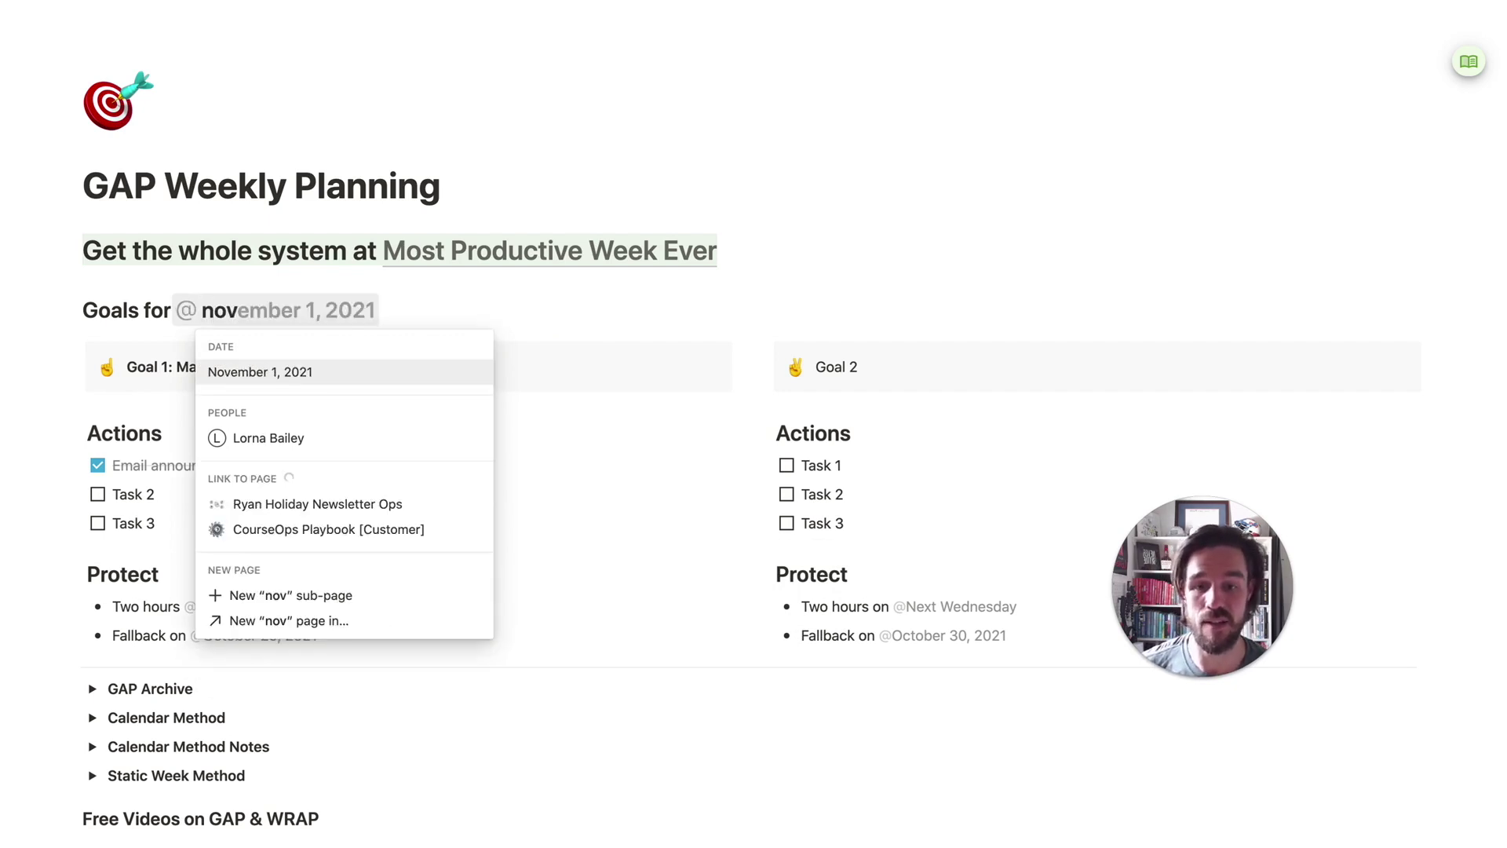
key("Return")
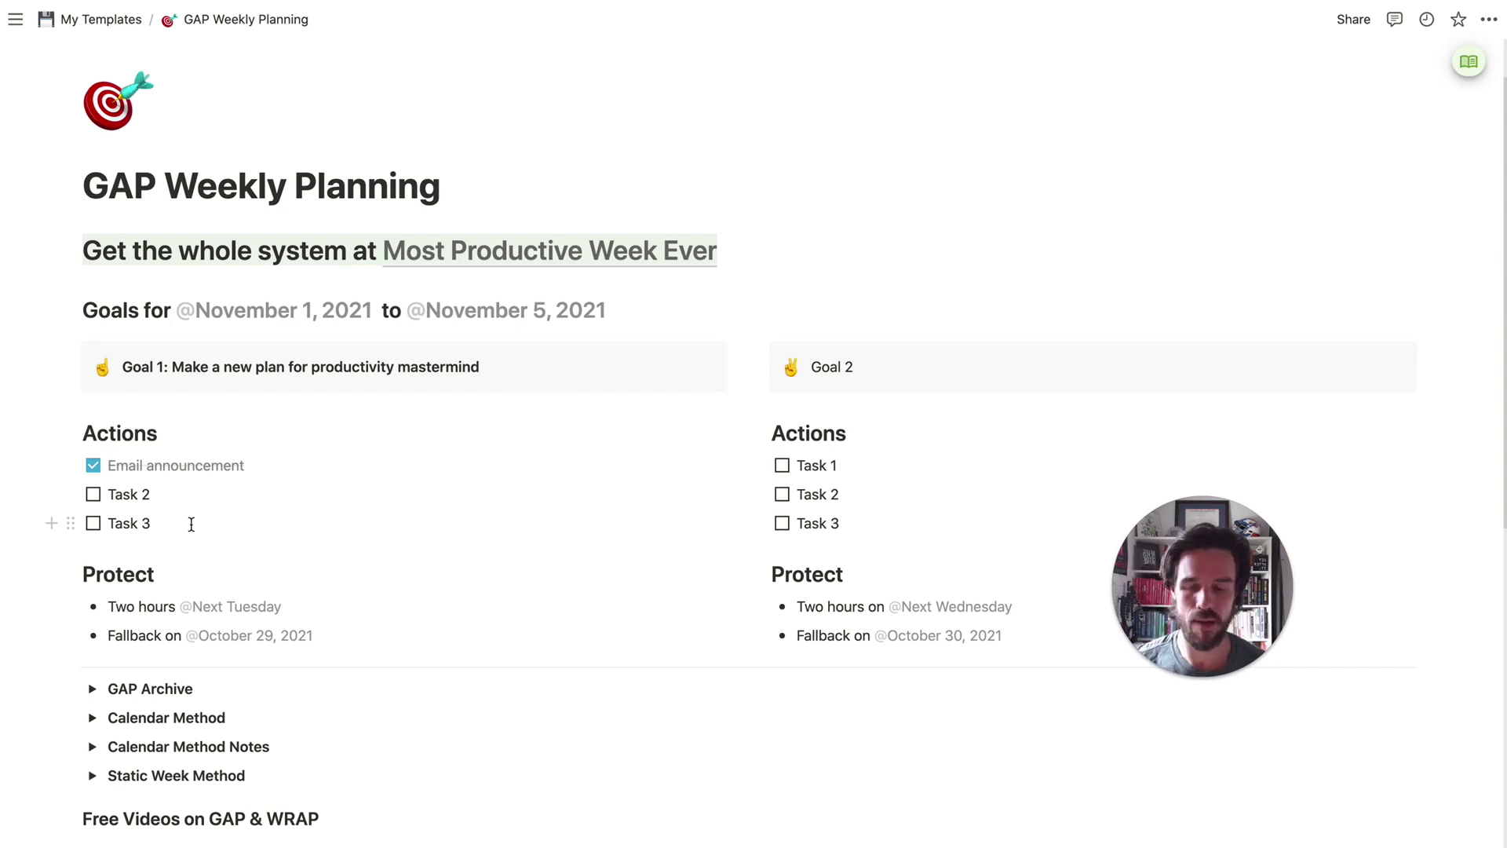
Step: Add an empty to-do item below Task 3 in the Actions list of Goal 1
left_click(51, 524)
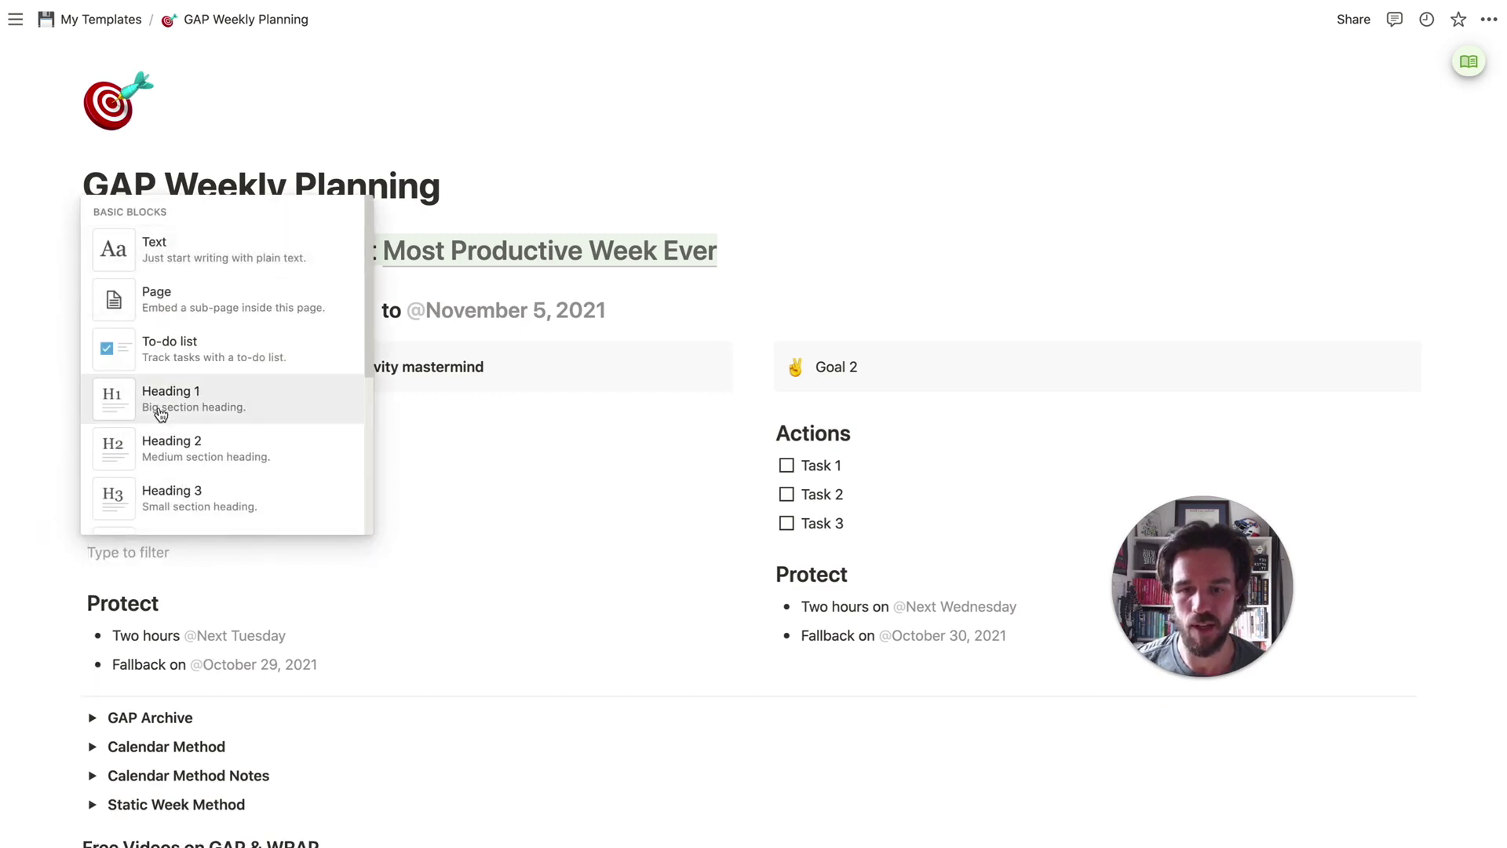
left_click(163, 350)
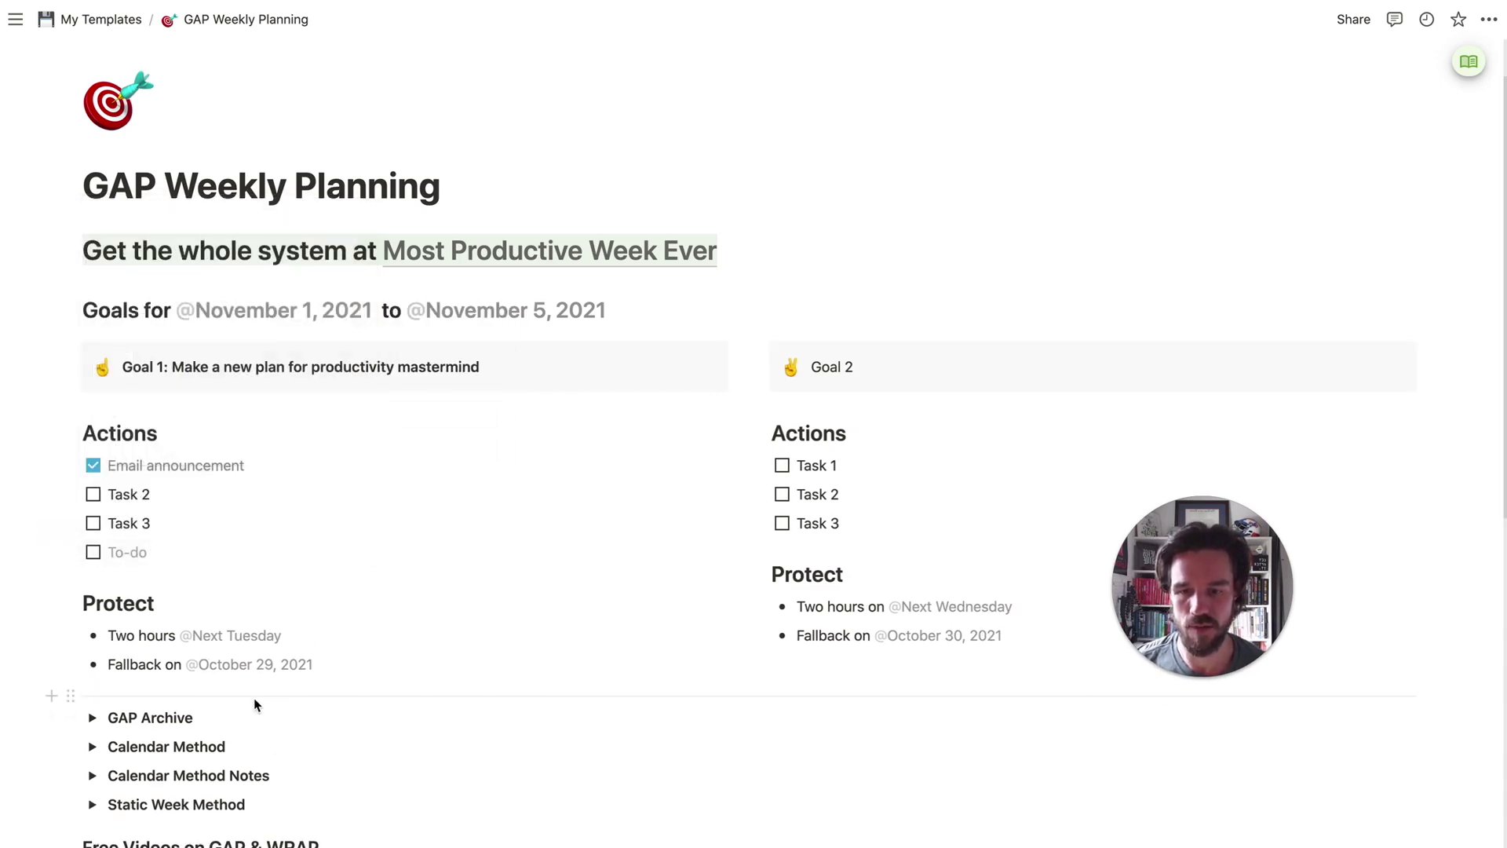
key("BackSpace")
key("BackSpace")
key("ctrl+z")
key("BackSpace")
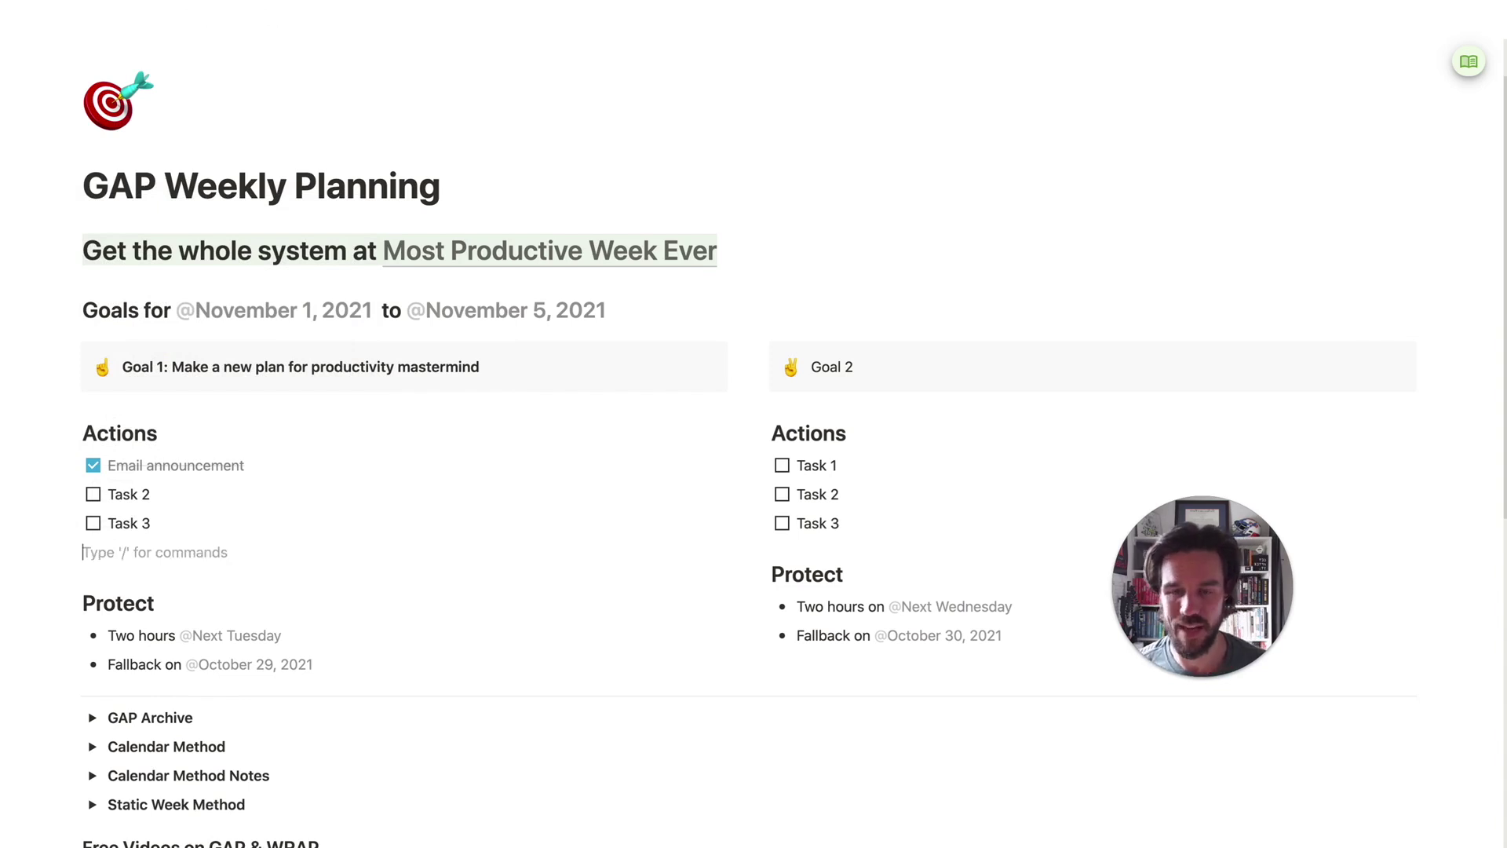
type("[]")
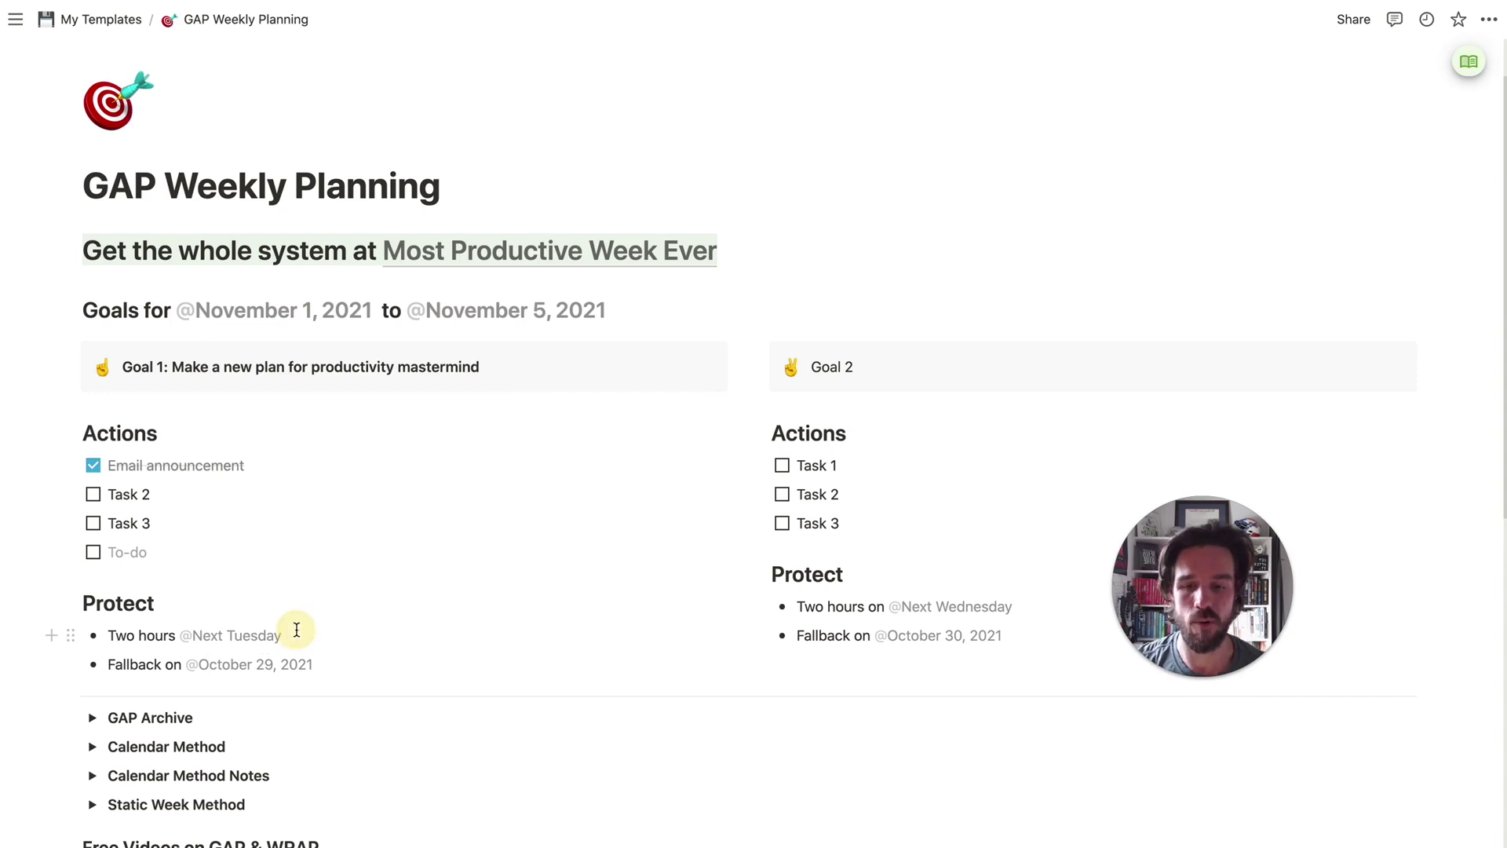
Step: Under Goal 1's Protect heading, set the two-hour date to November 2, 2021 and change the fallback line to "Fallback hour on" November 3, 2021
left_click(192, 640)
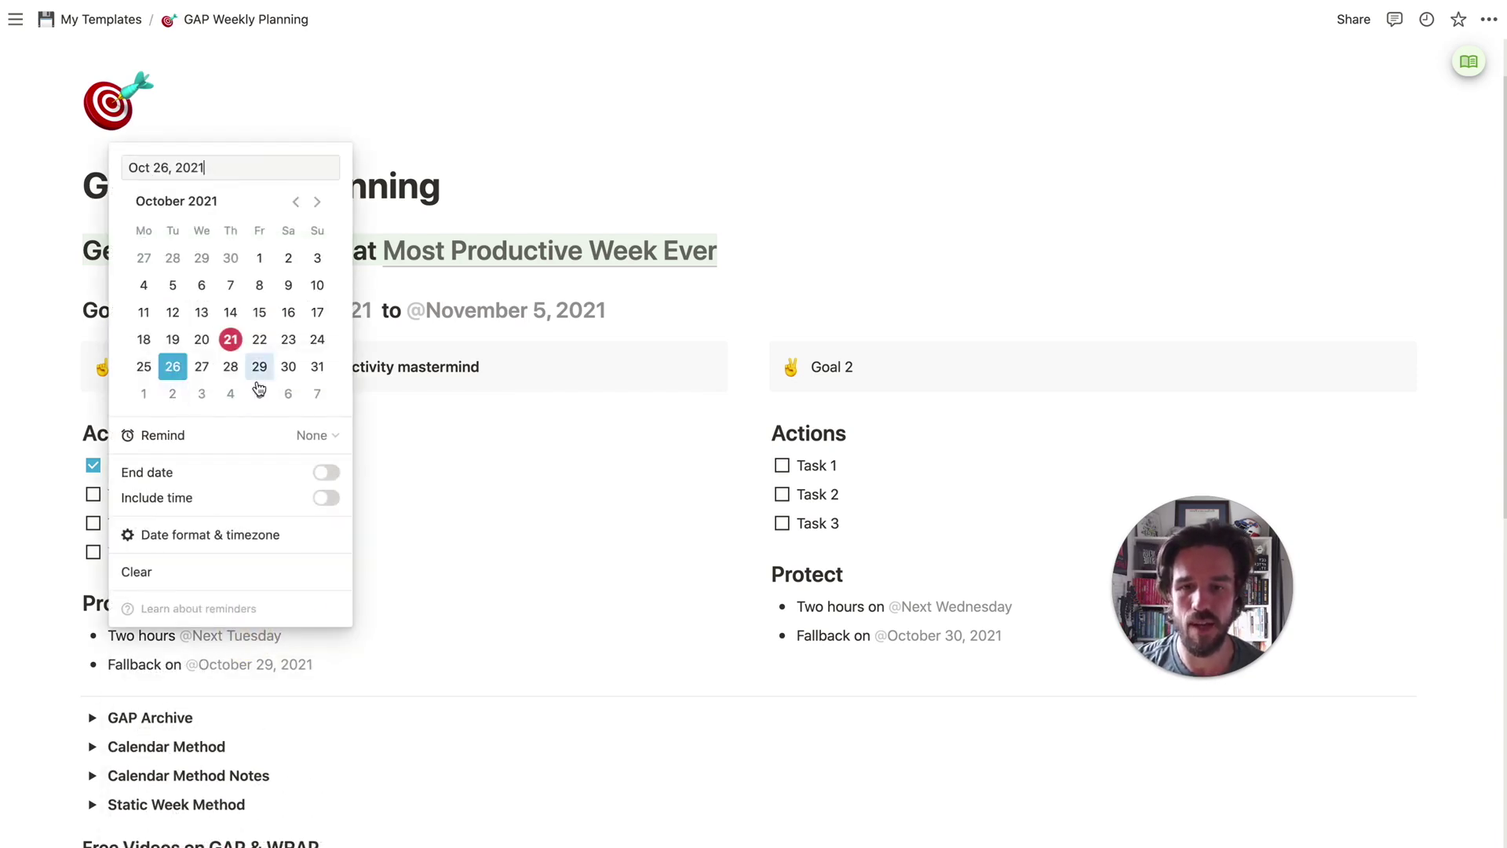
left_click(173, 394)
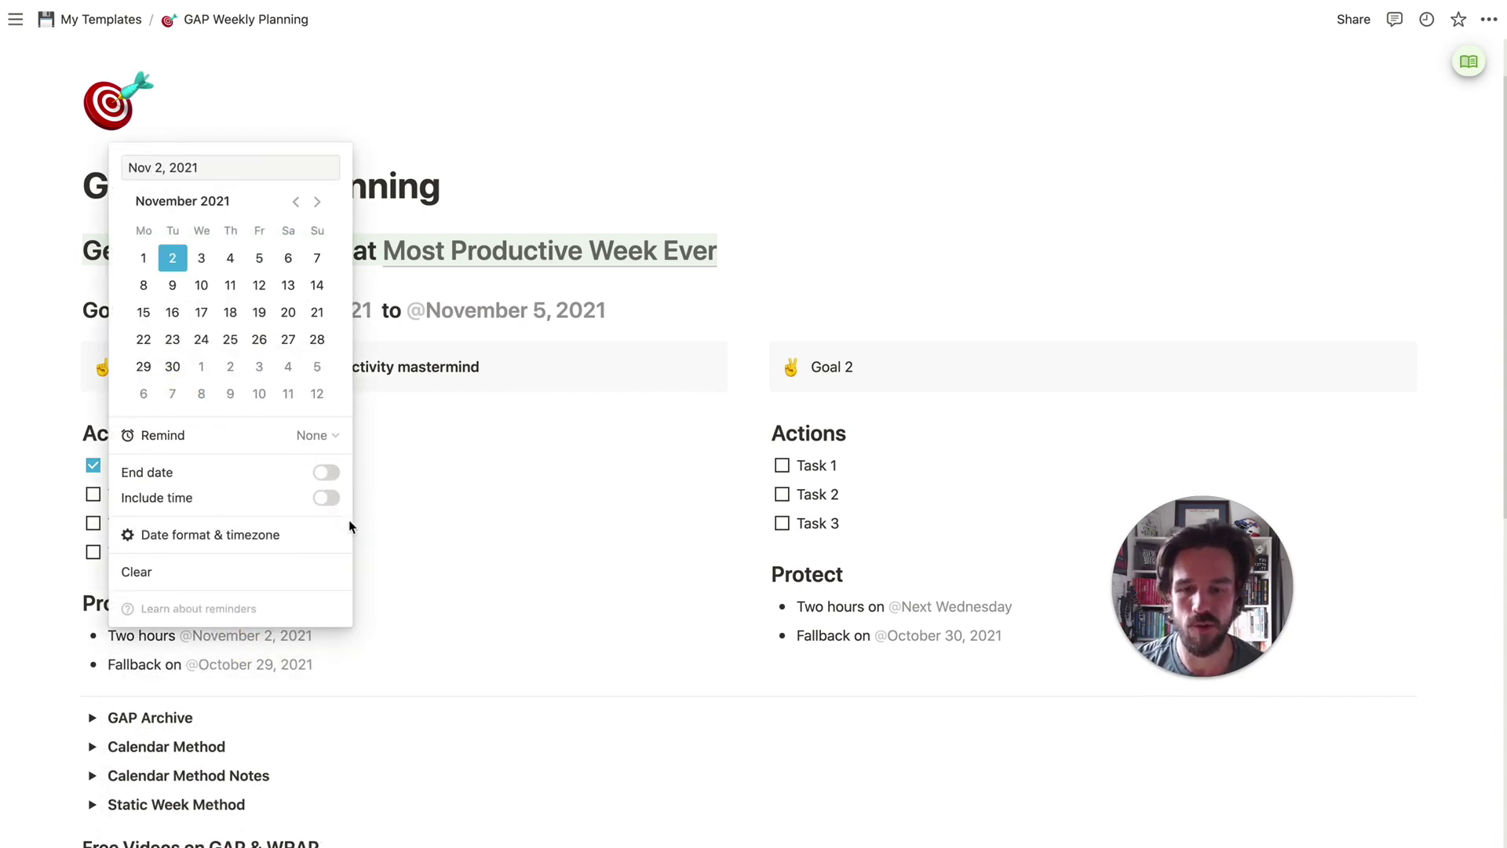
left_click(378, 665)
left_click(207, 665)
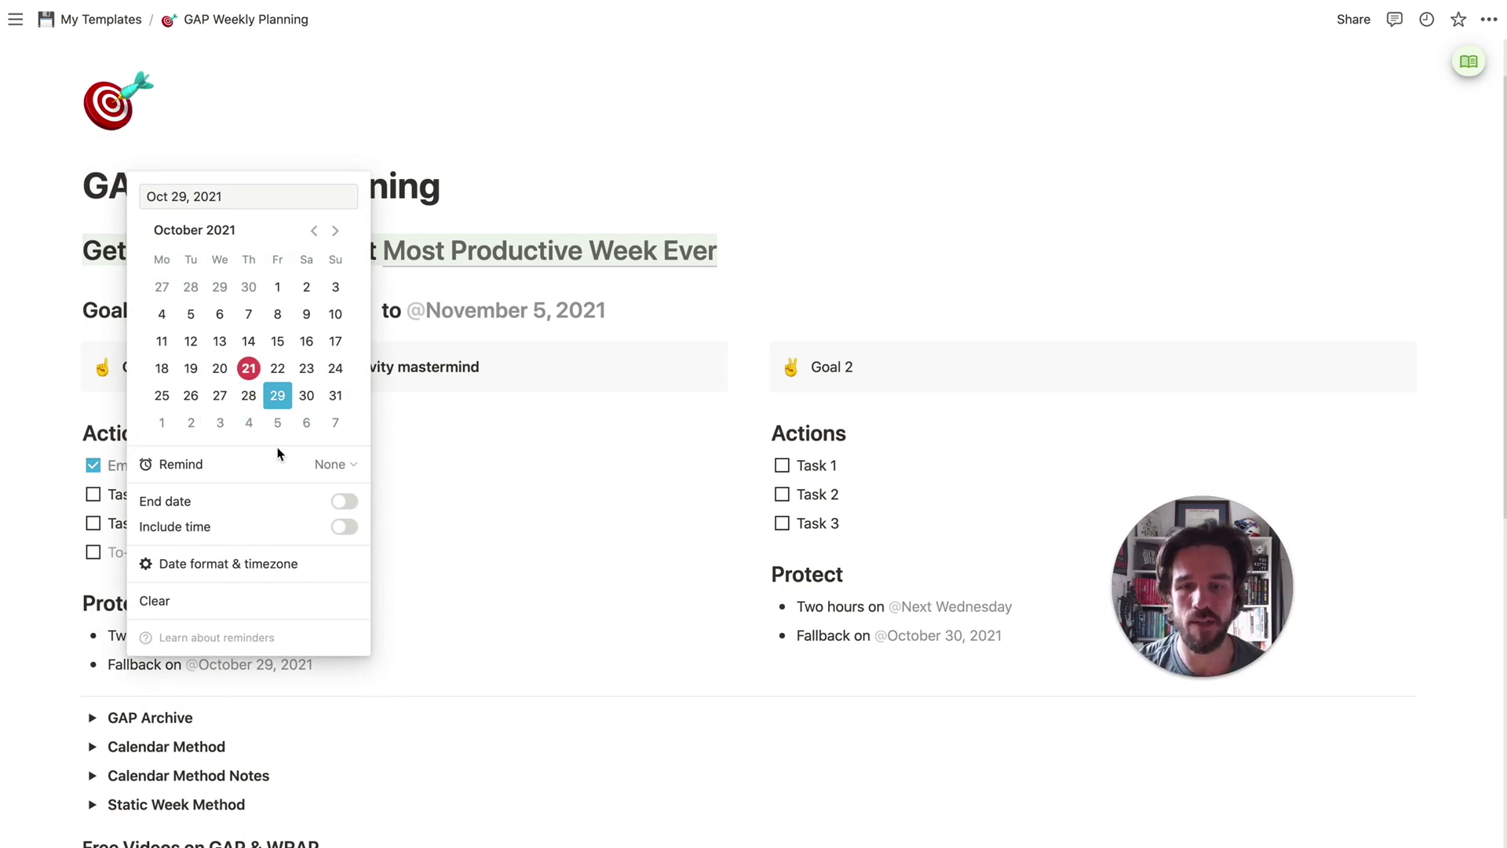
left_click(220, 423)
left_click(427, 674)
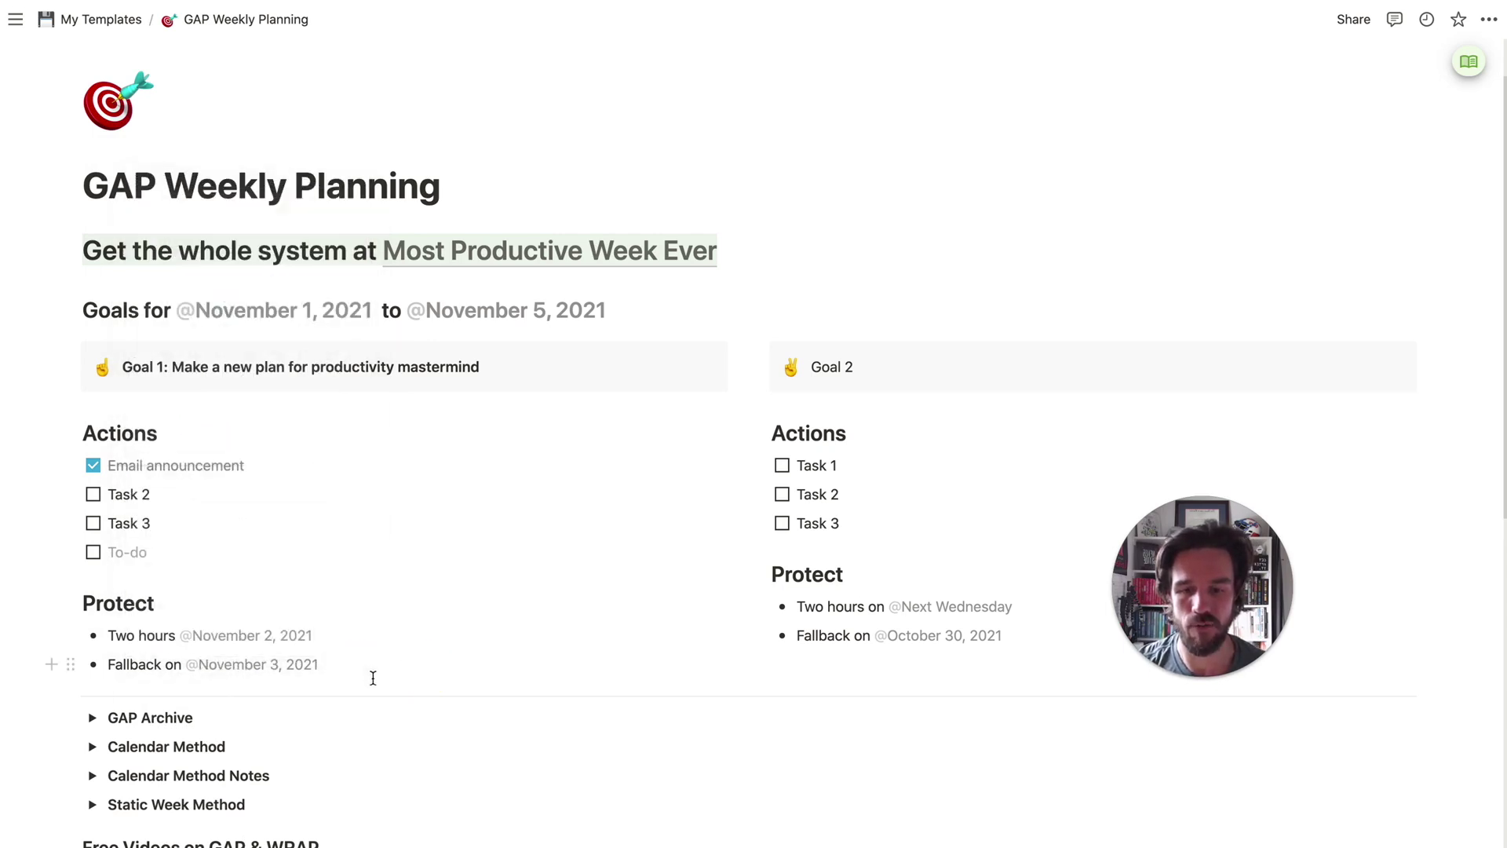
left_click(160, 667)
type("hour")
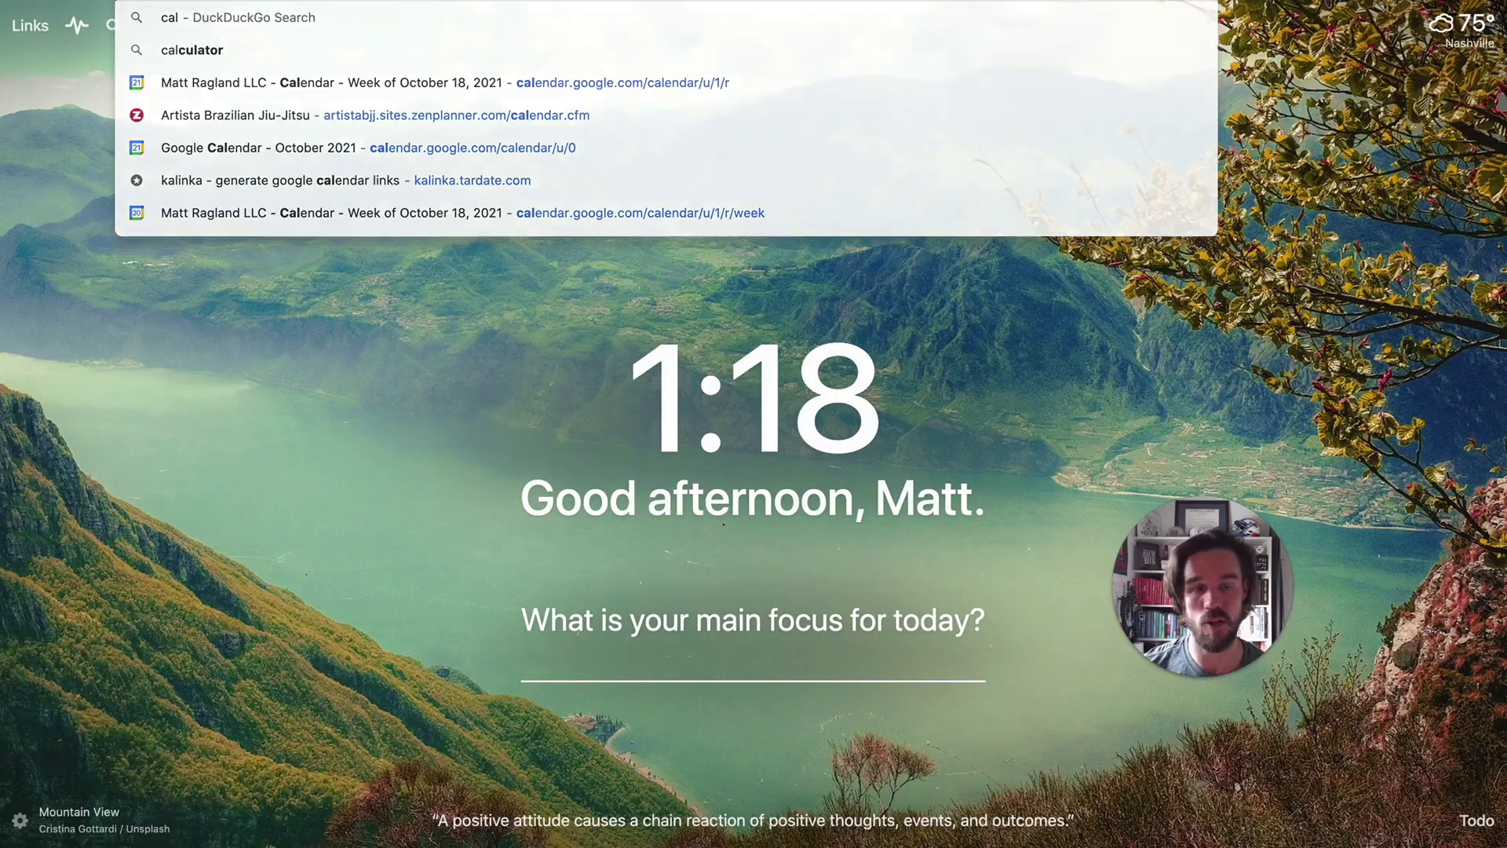
Step: Open Google Calendar in the browser, and add a checked-off sub-item "Block in Google calendar" under the two hours on November 2 in the planning page
key("Return")
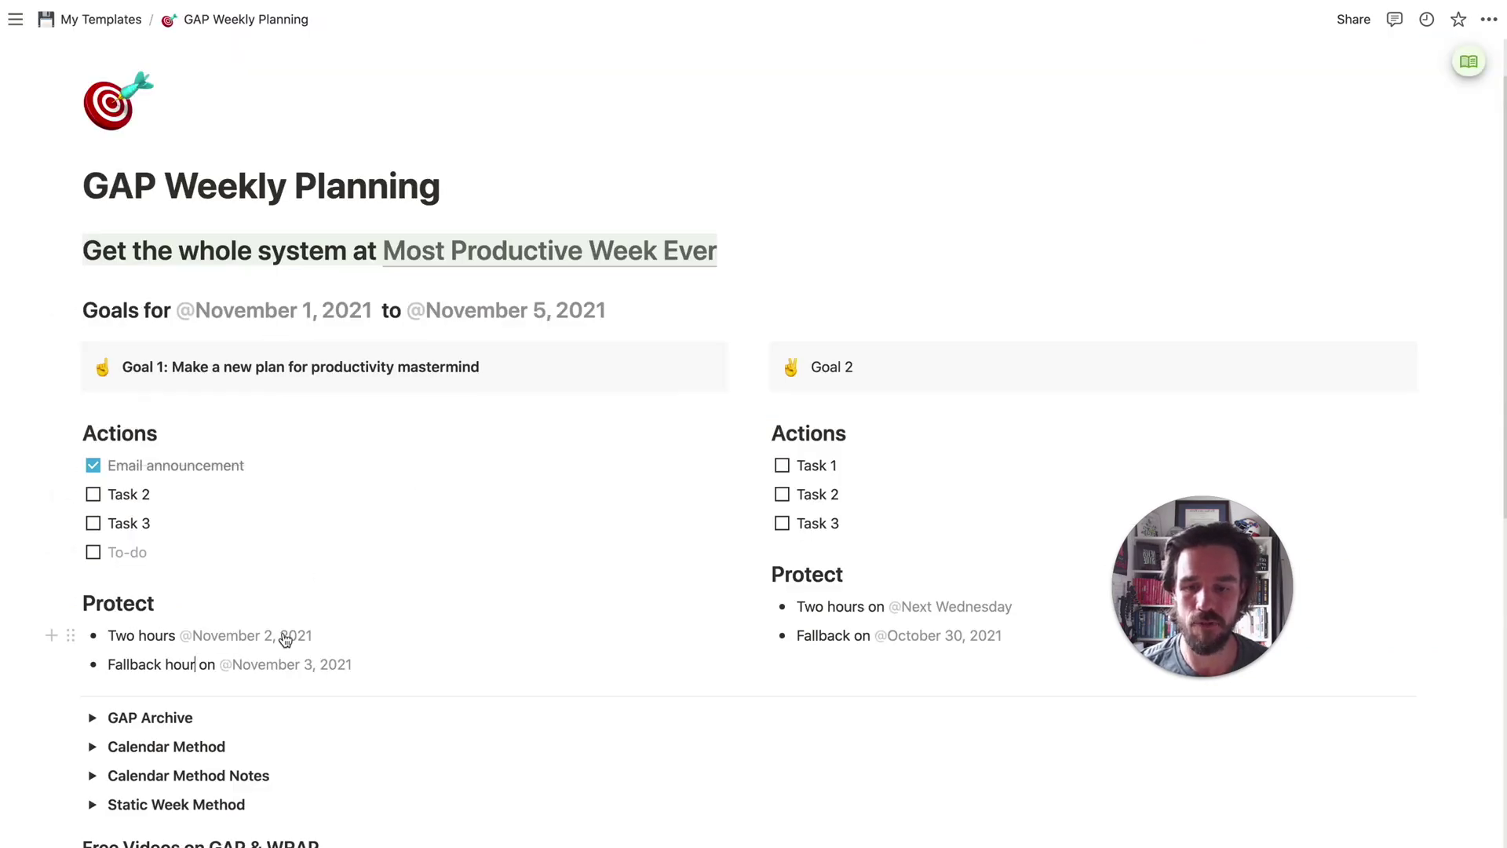
left_click(330, 635)
type("Block in Google calendar")
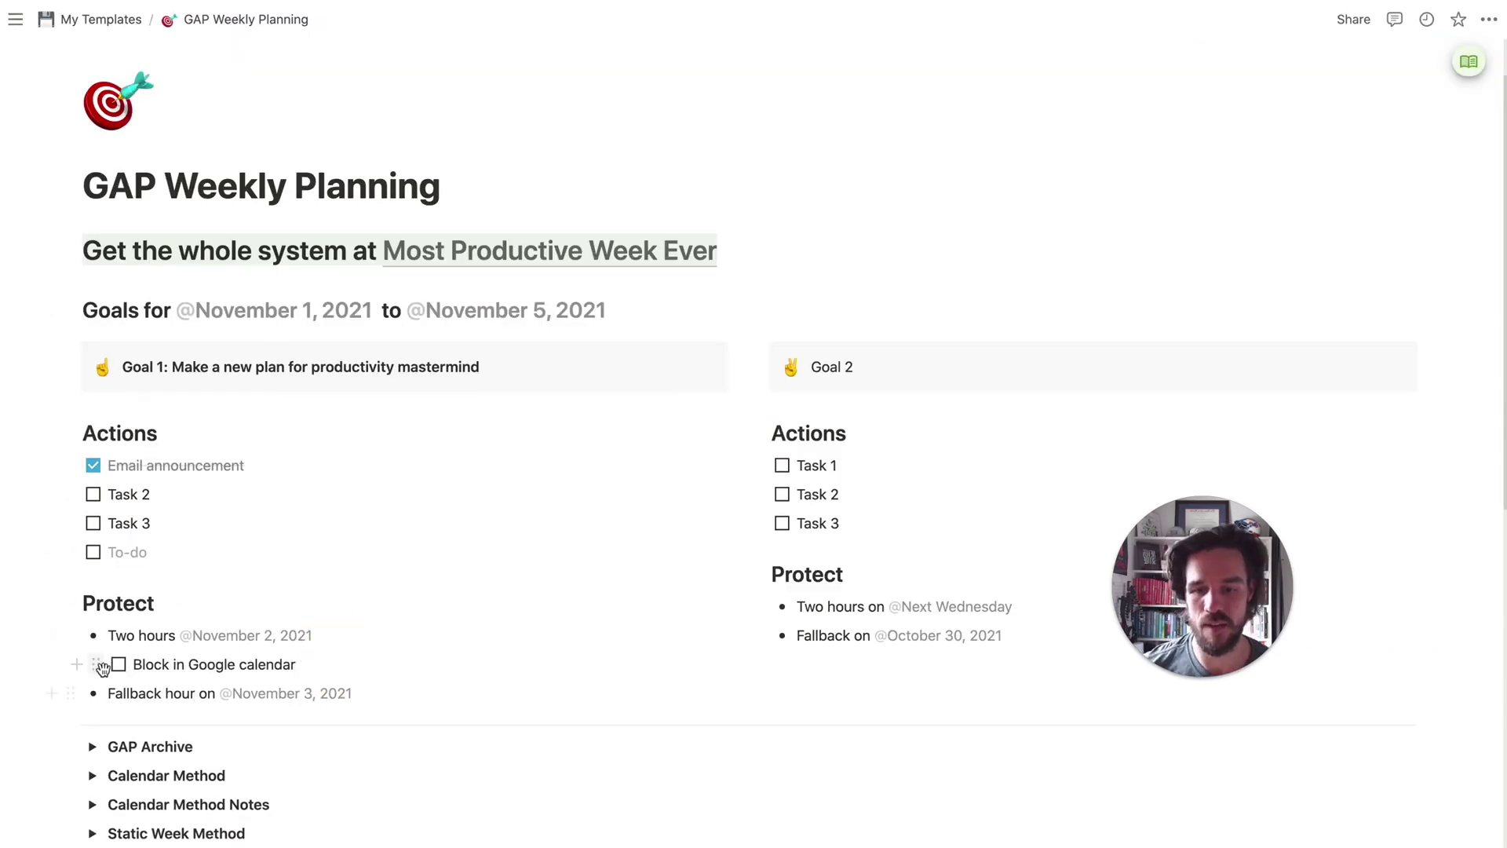
left_click(117, 664)
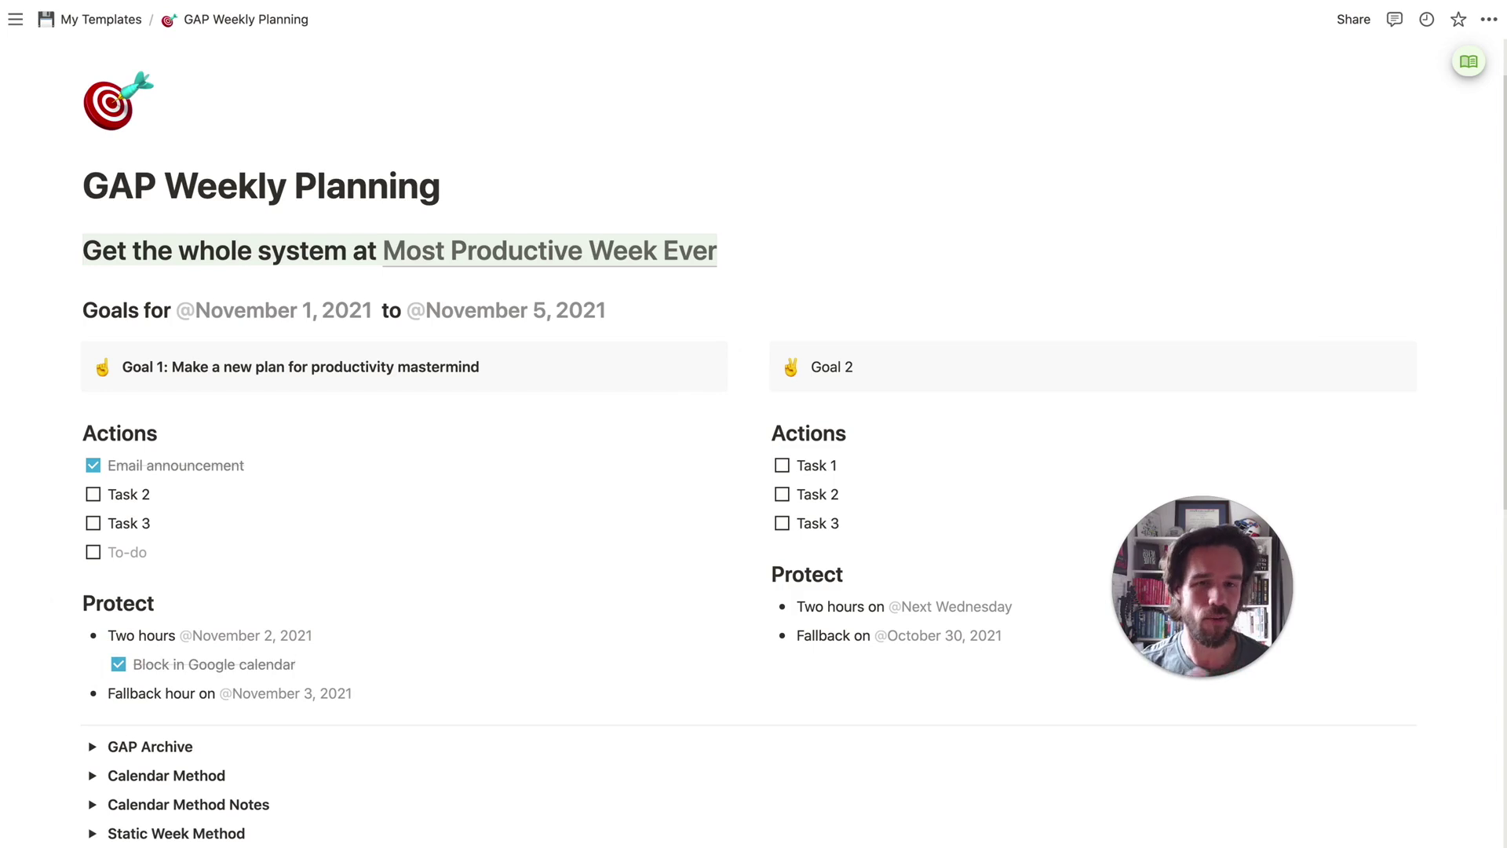
Step: Switch to Google Calendar, create a "Fallback time" event on Wednesday, November 3 from 2 to 3pm, and open the GAP FOCUS event's details
key("super+Tab")
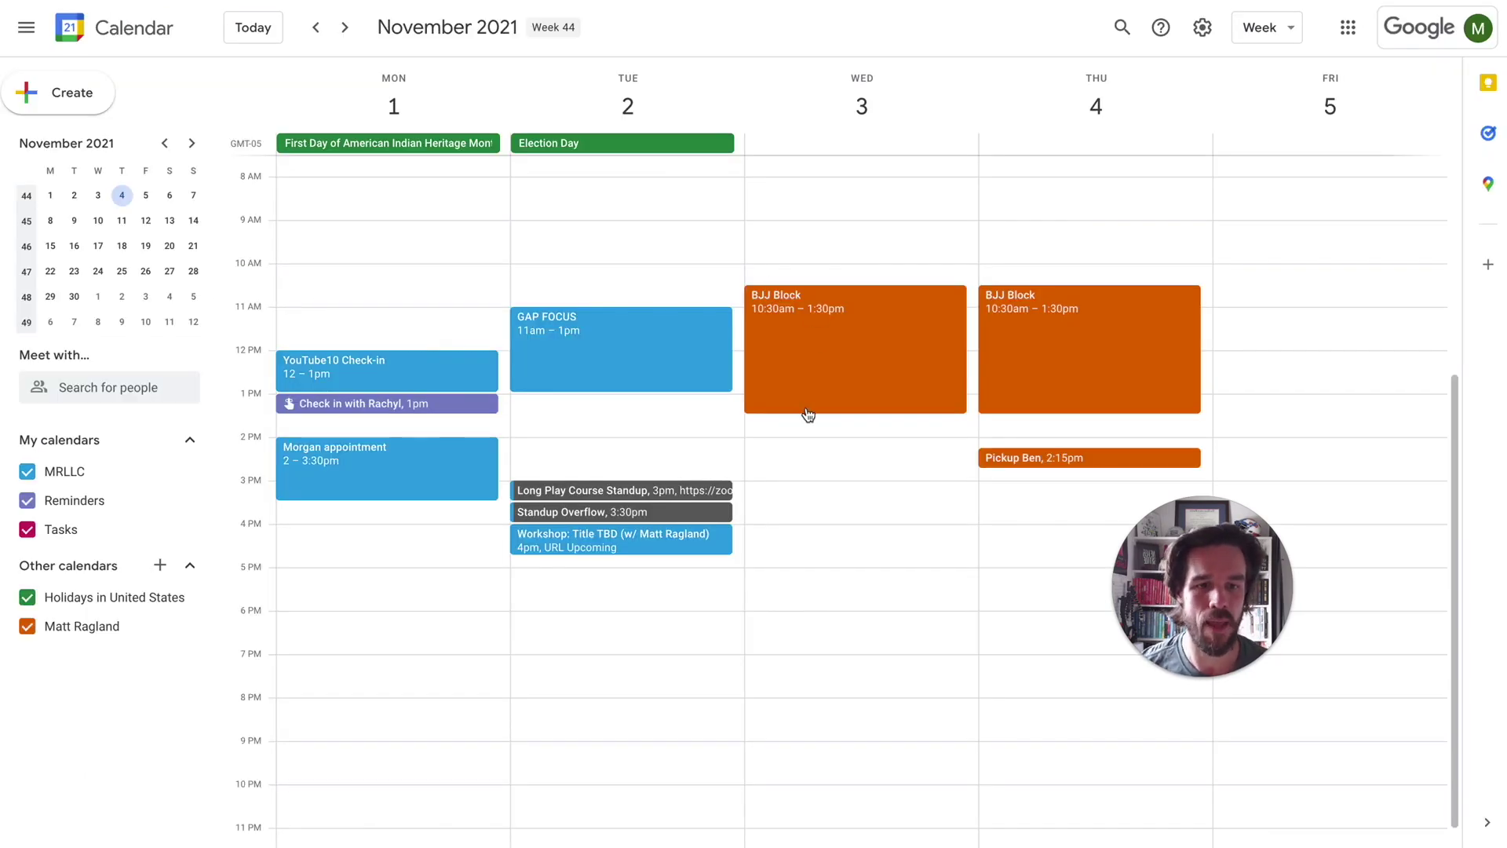
left_click(812, 457)
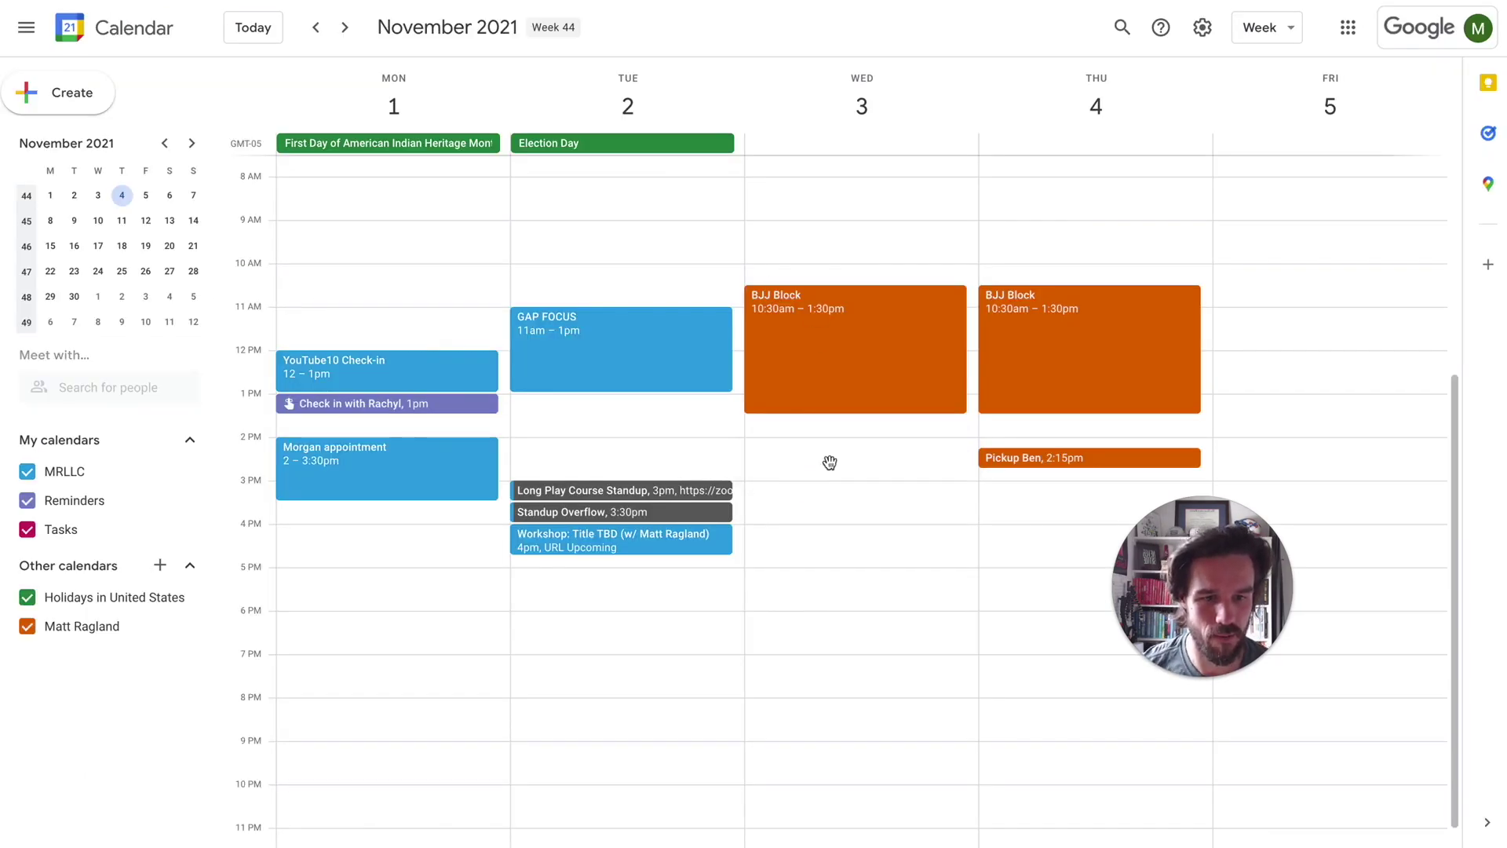
type("Fallback time")
key("Return")
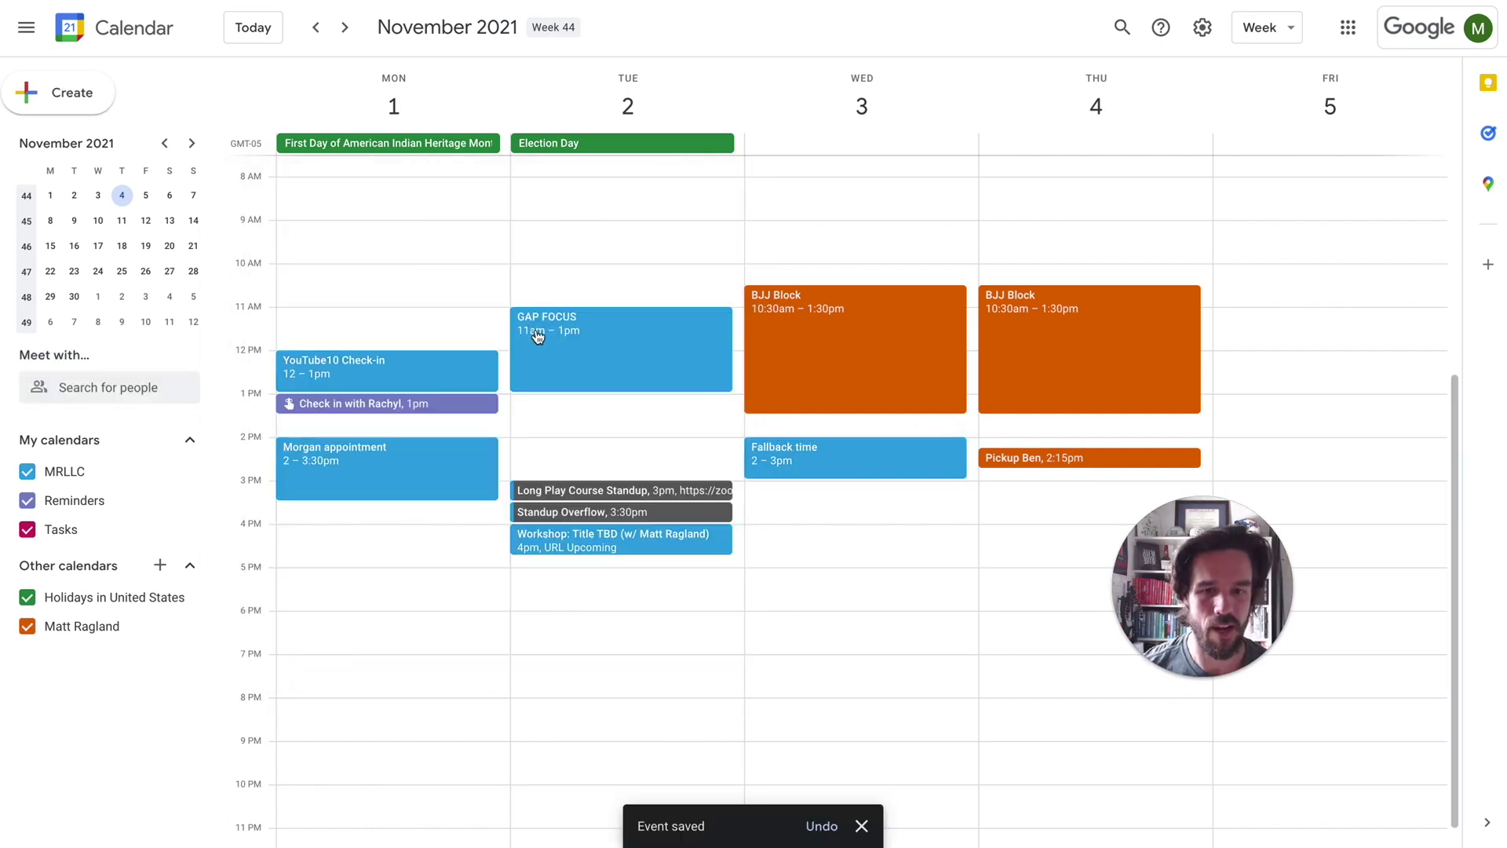
left_click(648, 367)
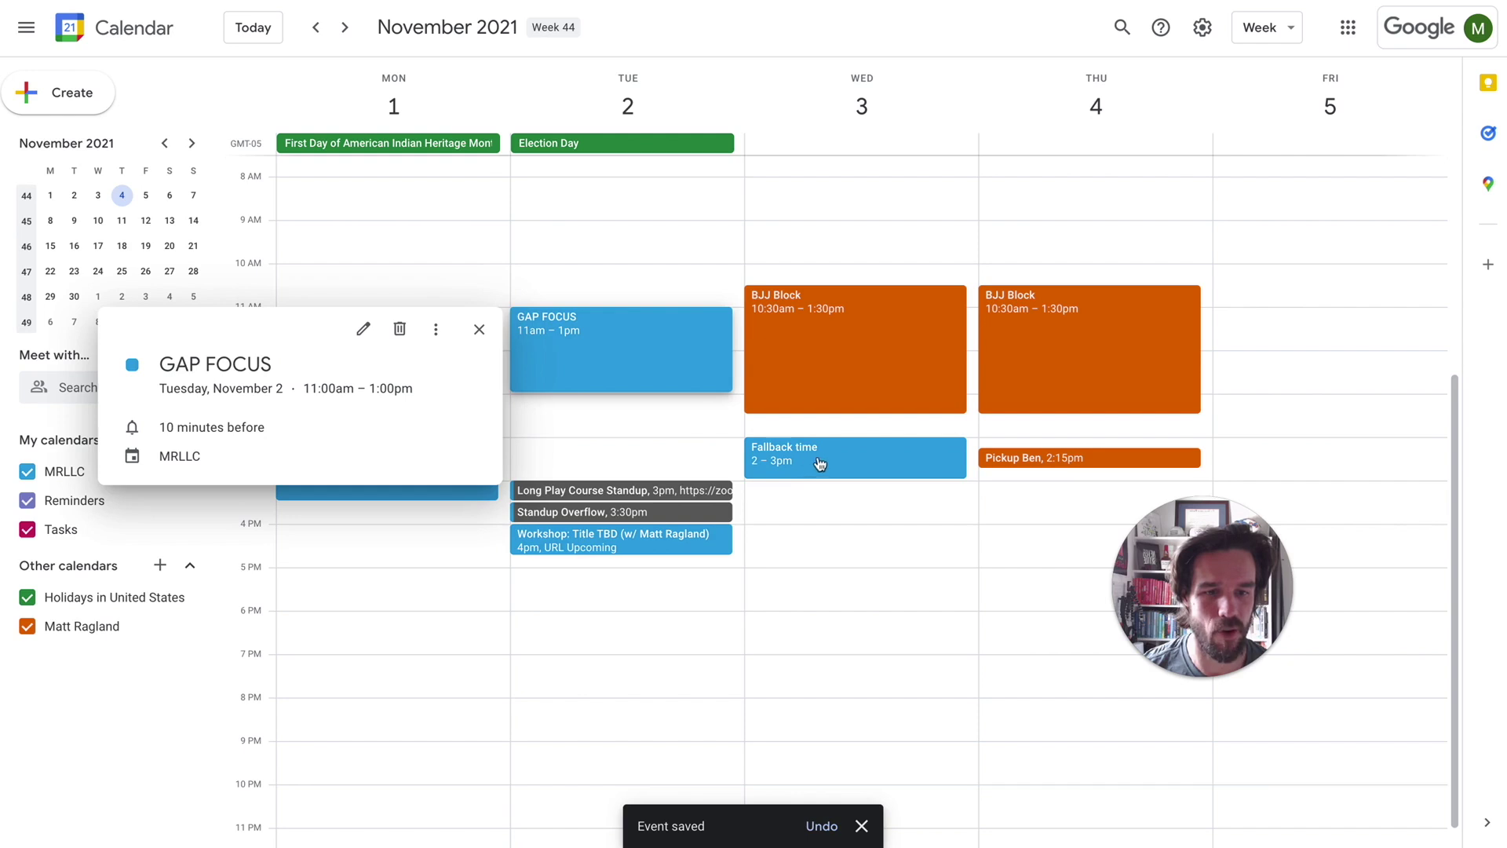
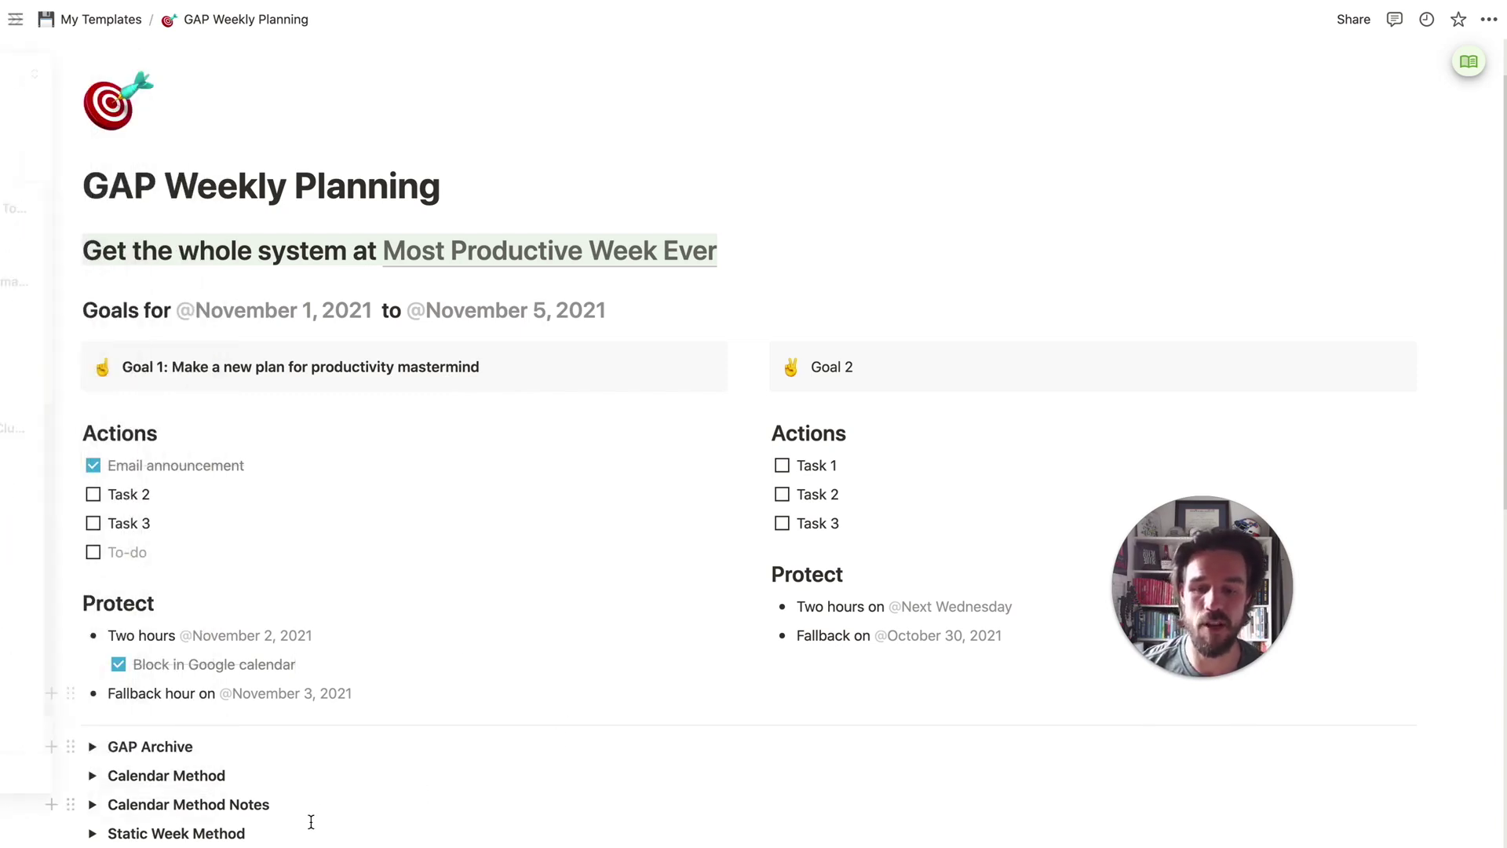
Step: Expand the Calendar Method section in GAP Weekly Planning, examine the GAP Calendar as a full page, and return to the planning page
left_click(92, 775)
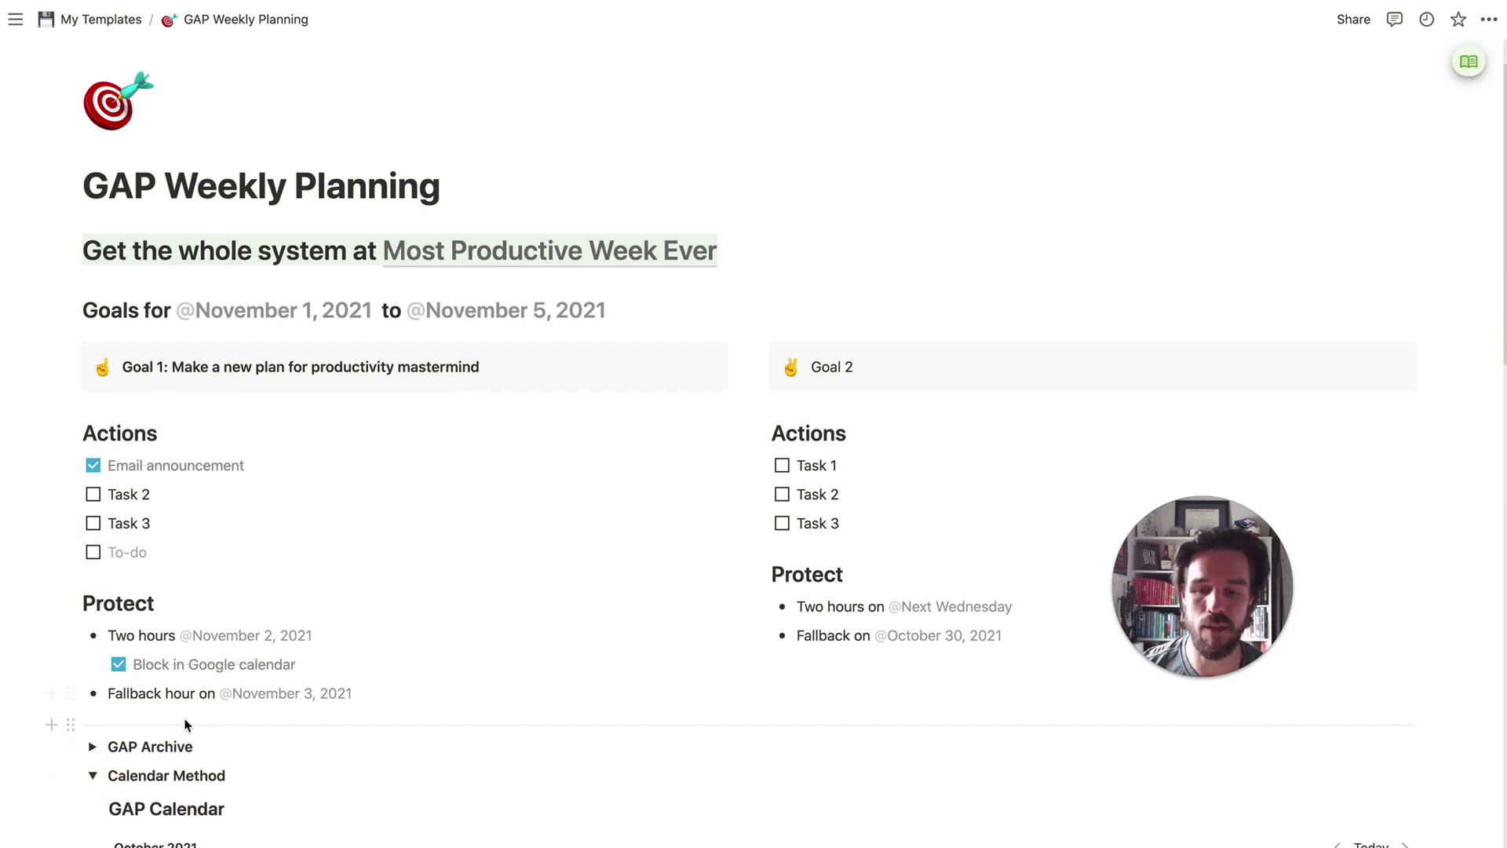
scroll(400, 649, "down", 5)
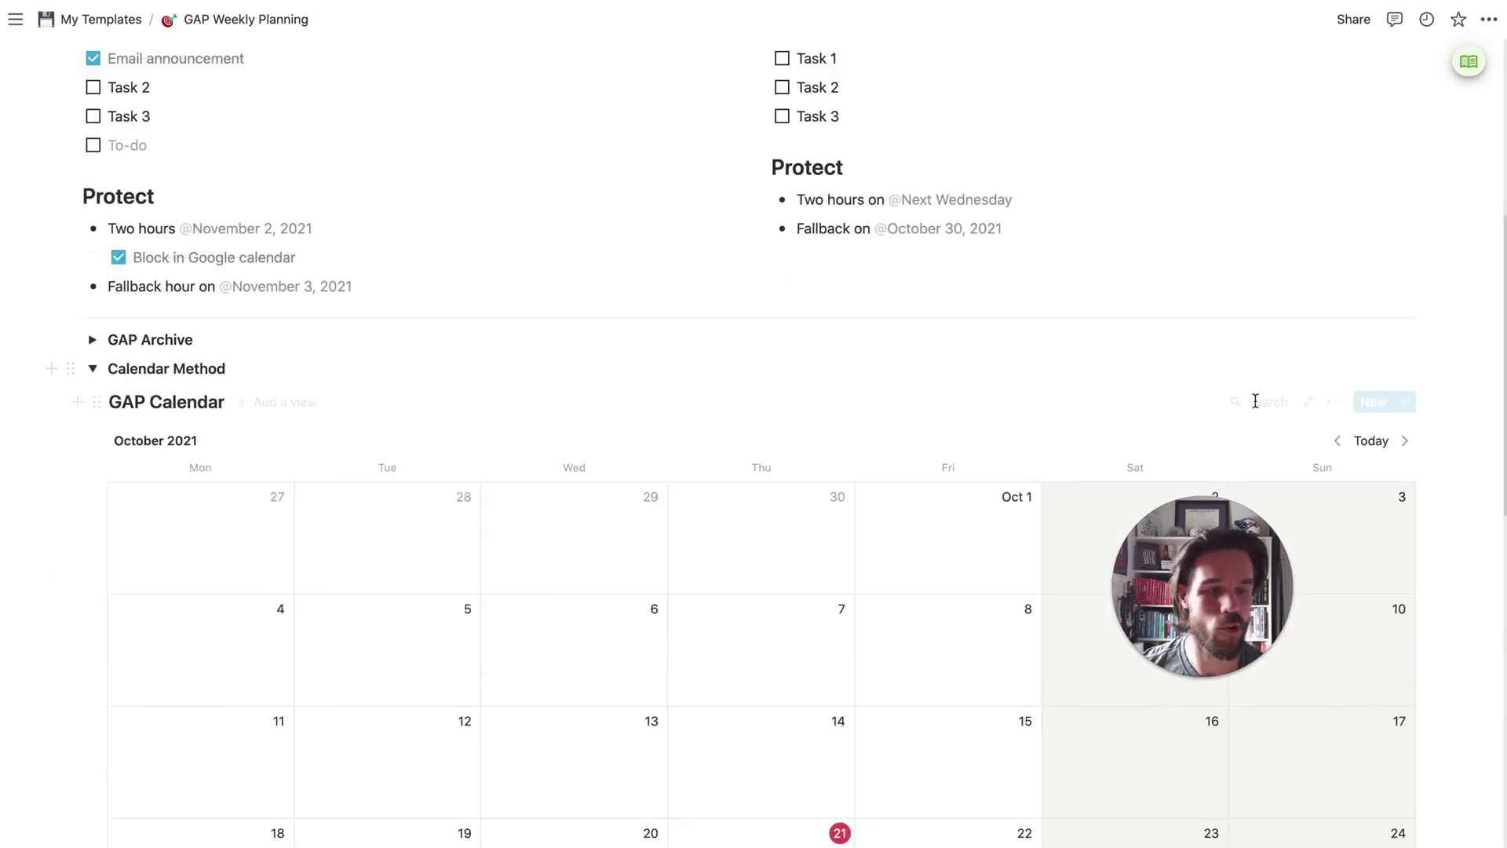
left_click(1308, 402)
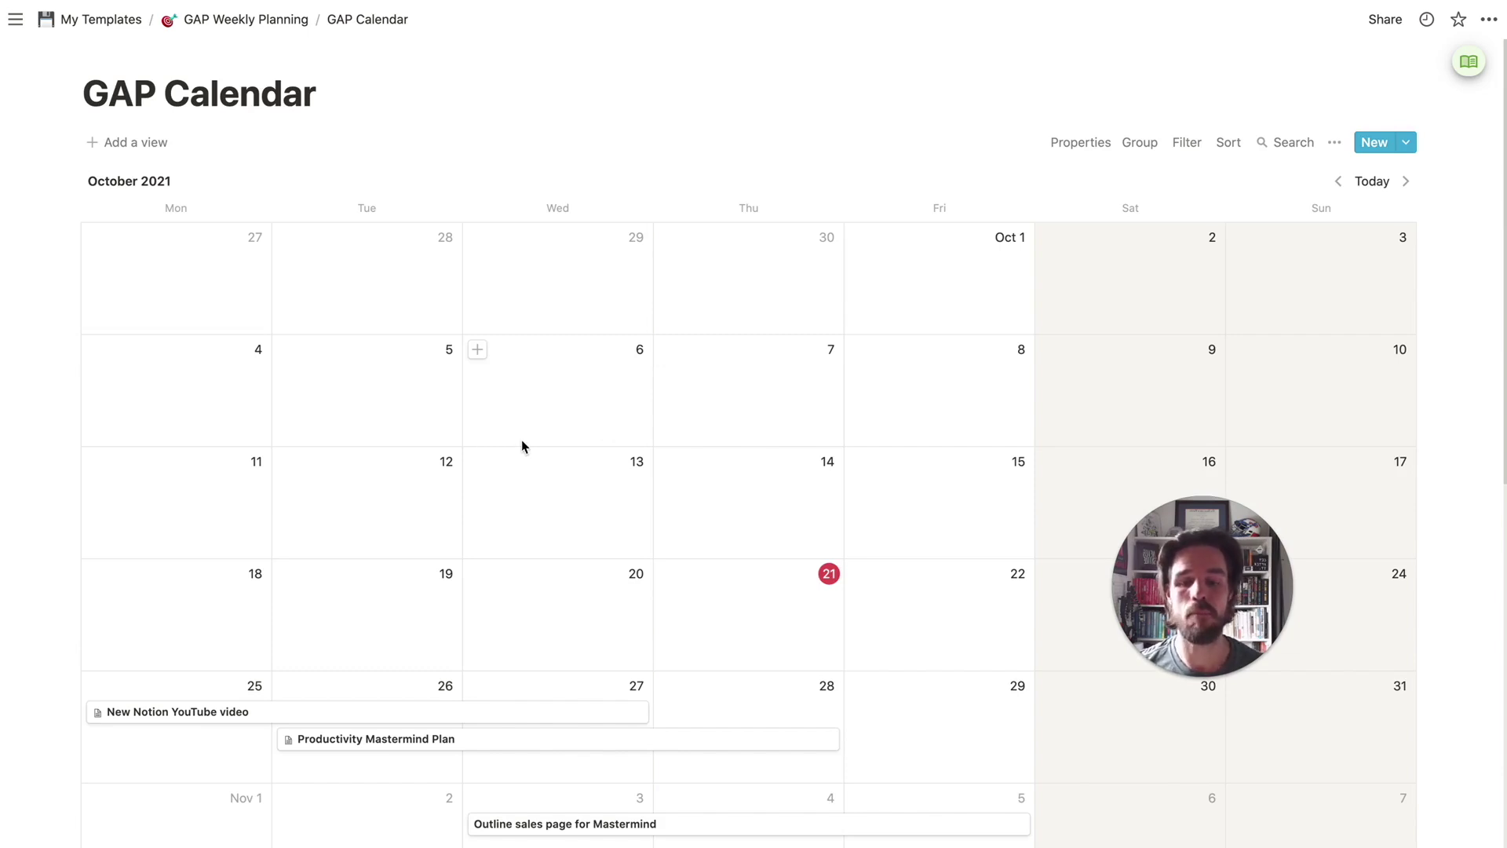
scroll(523, 446, "down", 1)
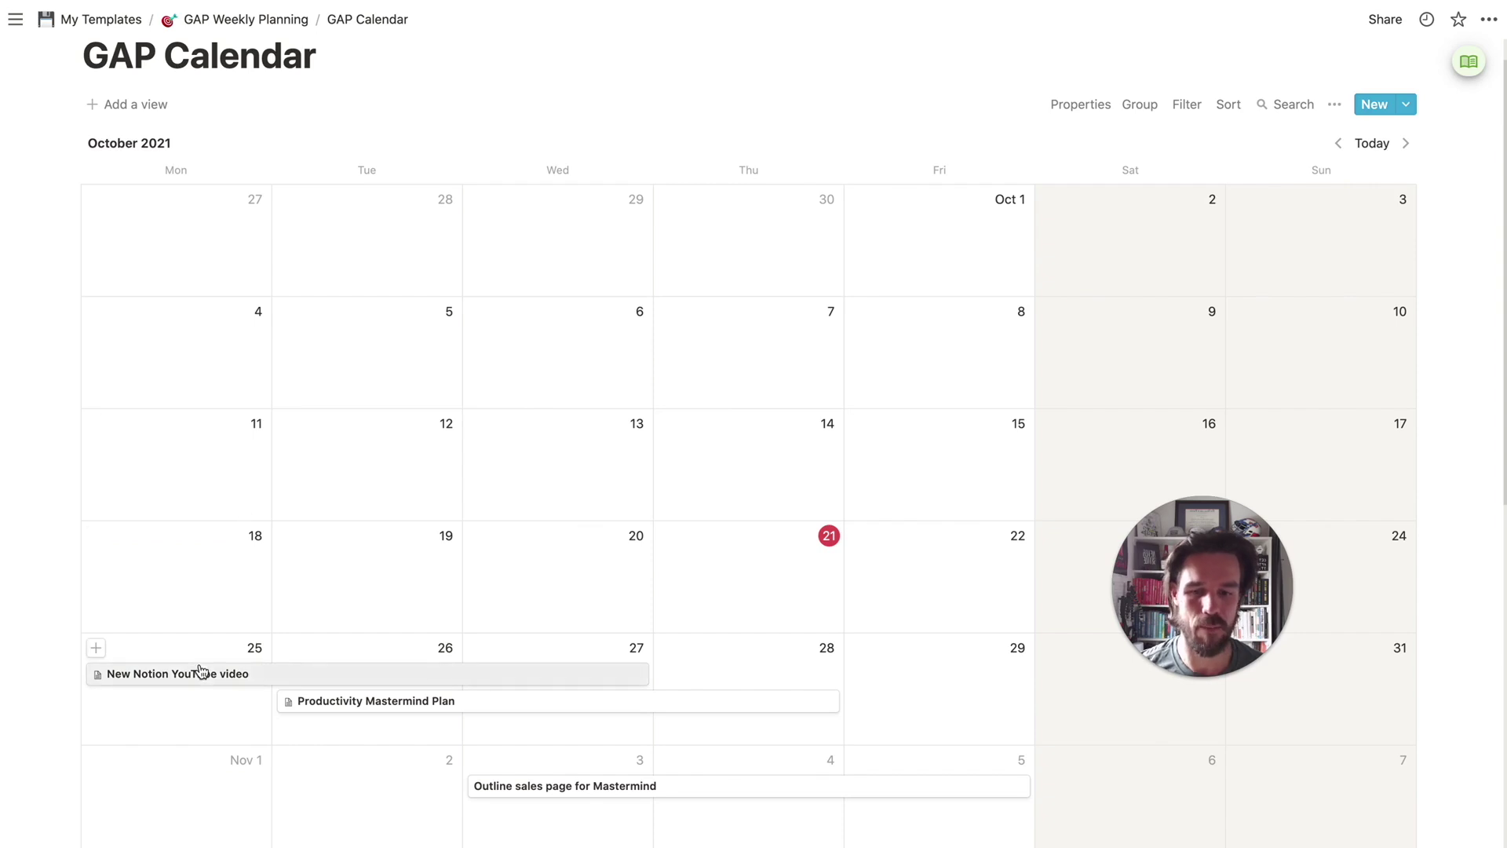
left_click(267, 20)
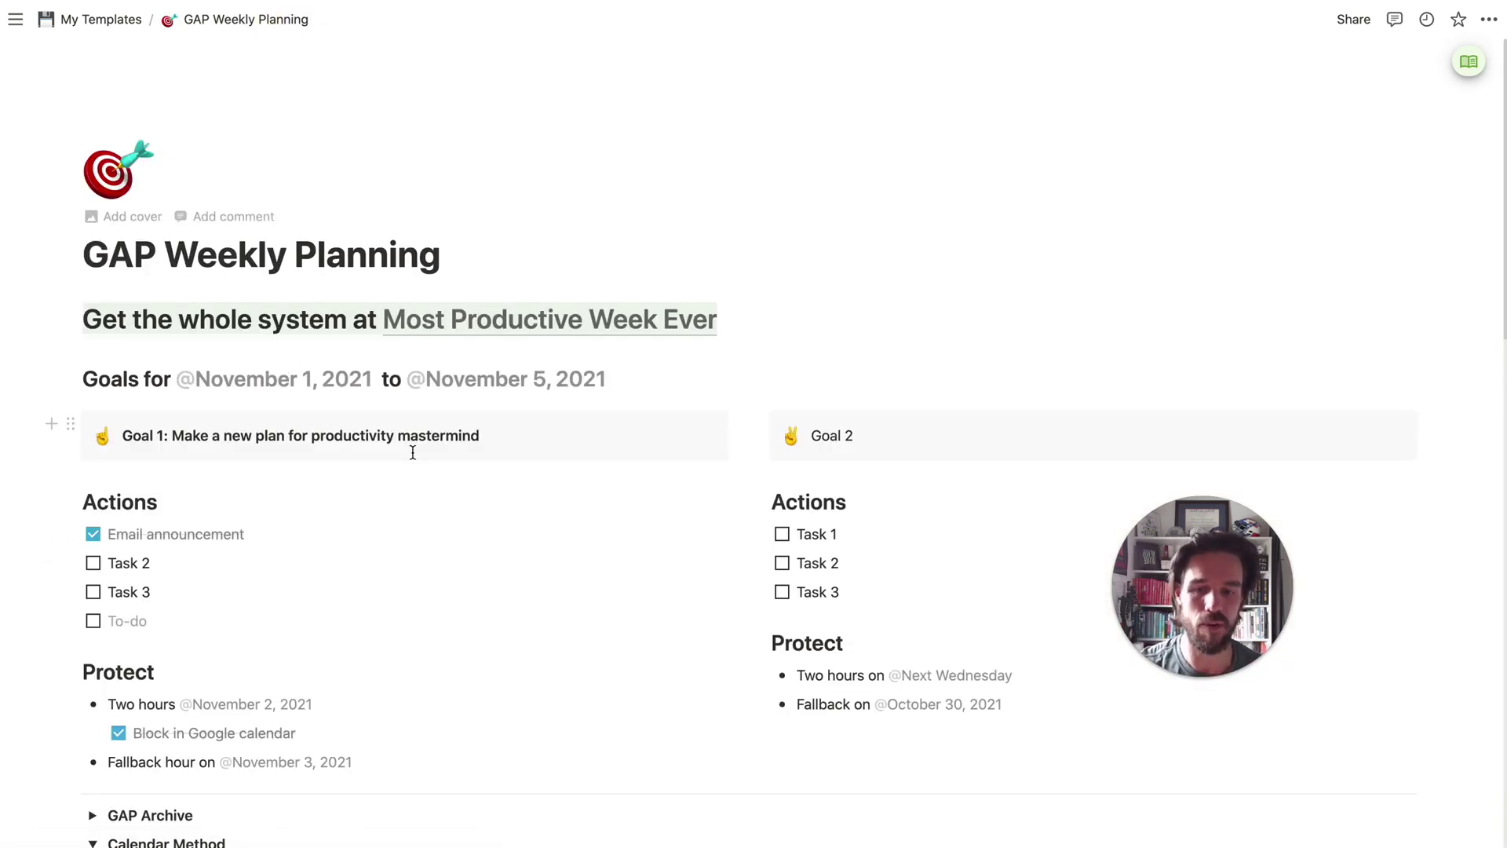
scroll(413, 453, "down", 5)
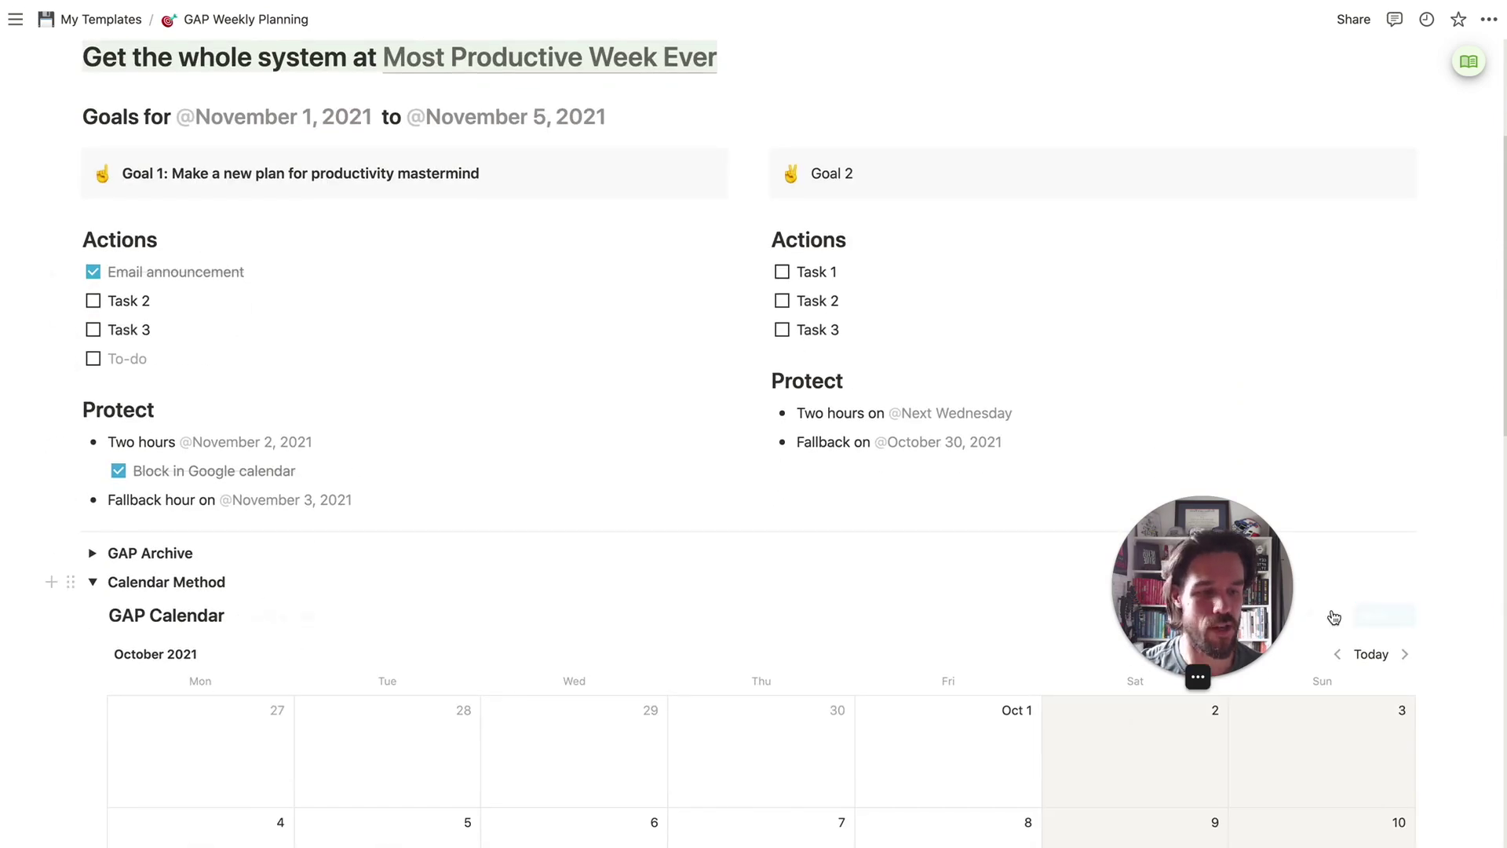
left_click(1335, 618)
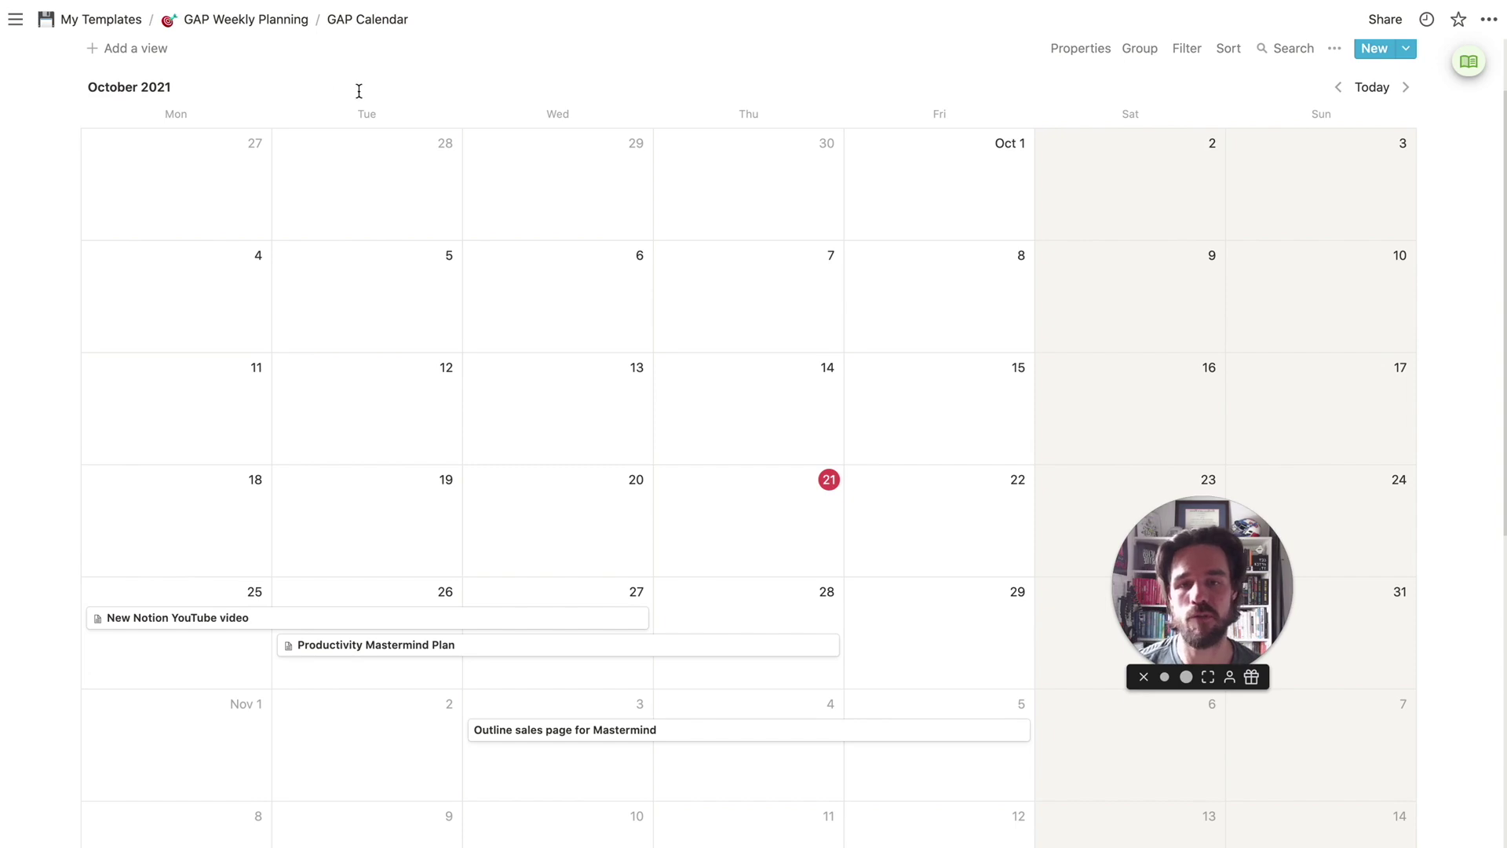
left_click(207, 27)
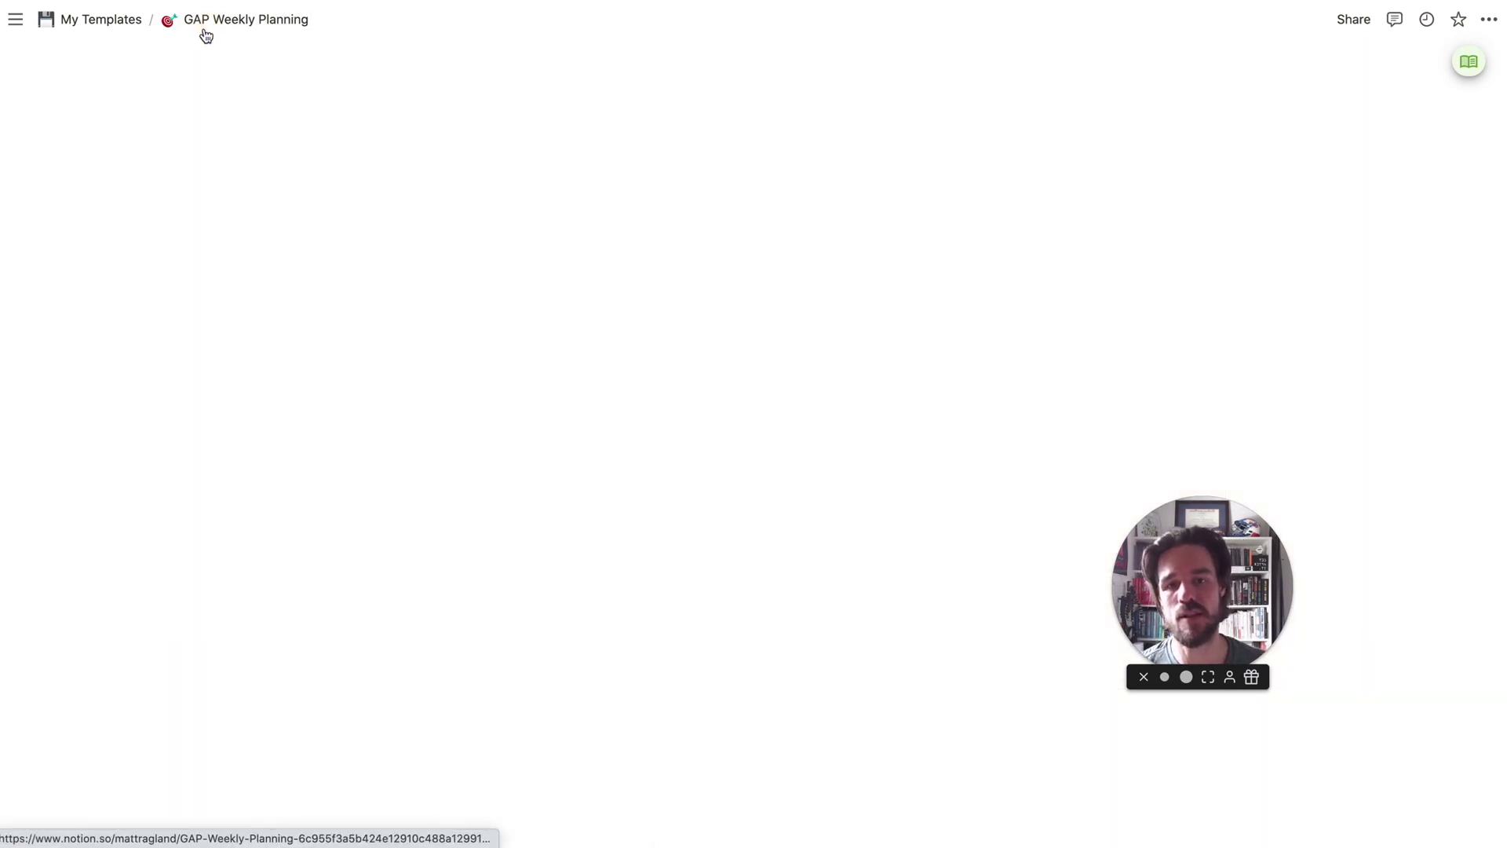